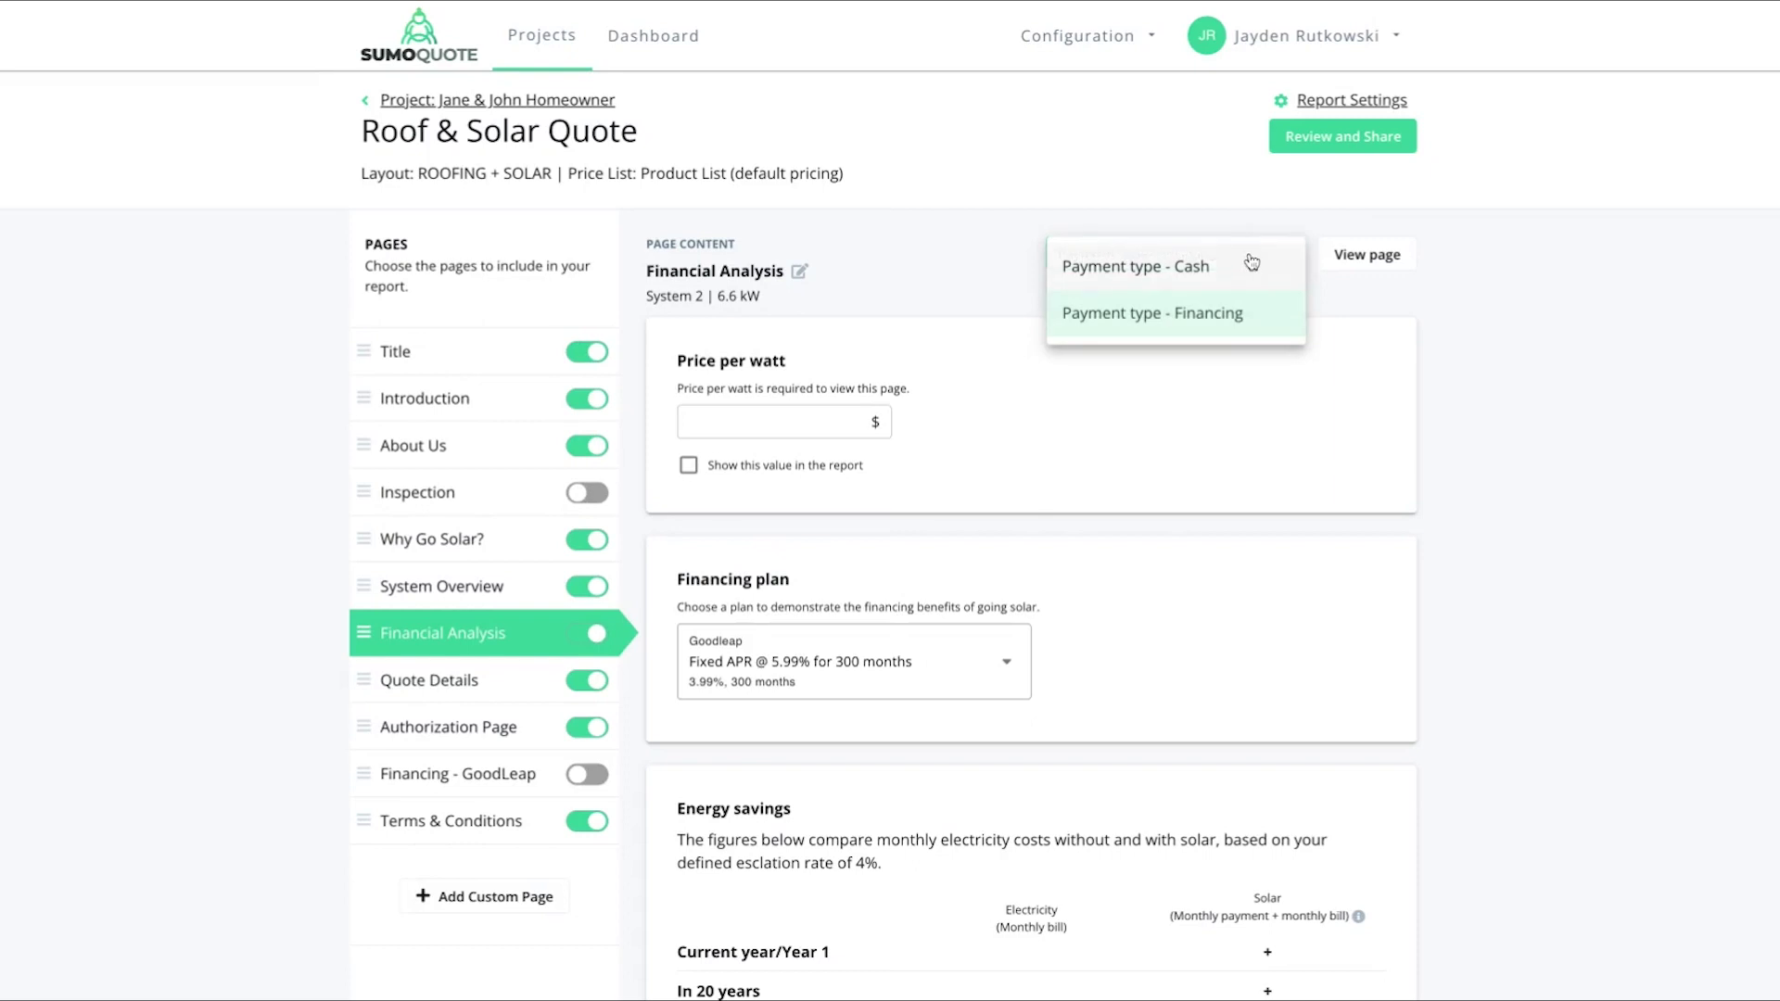
Choose the Financing payment type for the Financial Analysis page and set a $3.50 price per watt that shows in the report
{"action": "left_click", "coordinate": [1237, 320]}
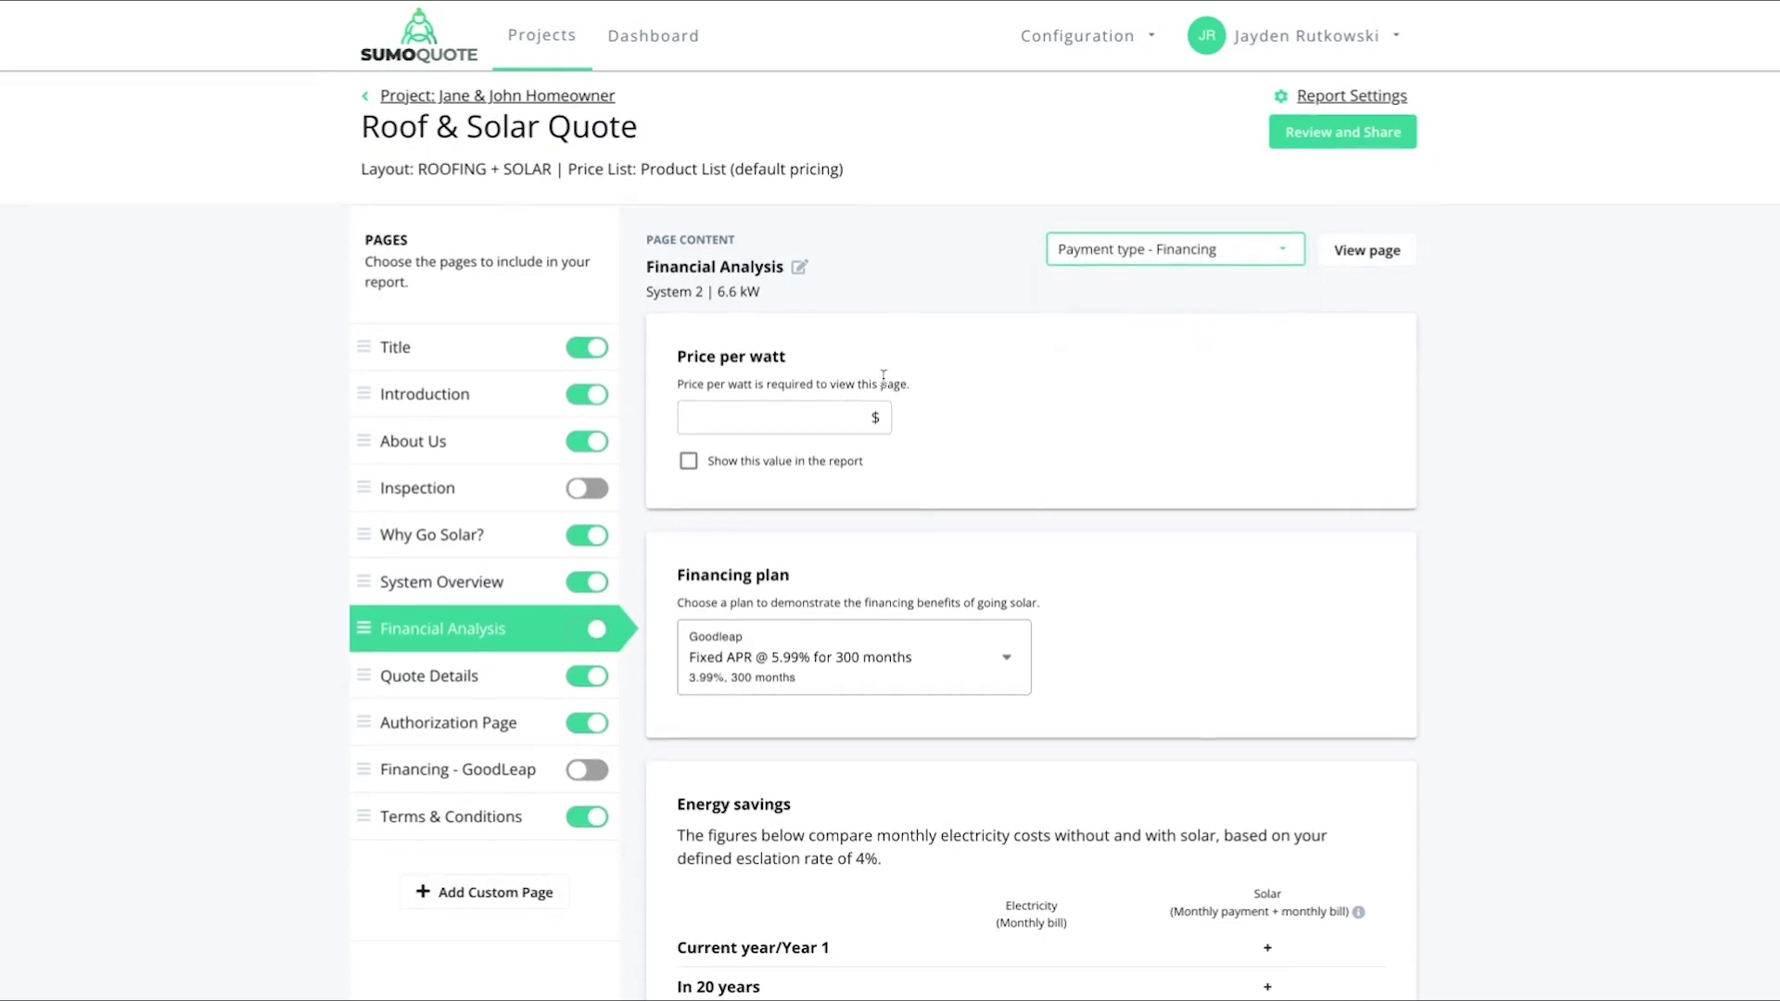
{"action": "left_click", "coordinate": [756, 418]}
{"action": "type", "text": "3.50"}
{"action": "left_click", "coordinate": [1090, 434]}
{"action": "scroll", "coordinate": [1075, 413], "scroll_direction": "down", "scroll_amount": 1}
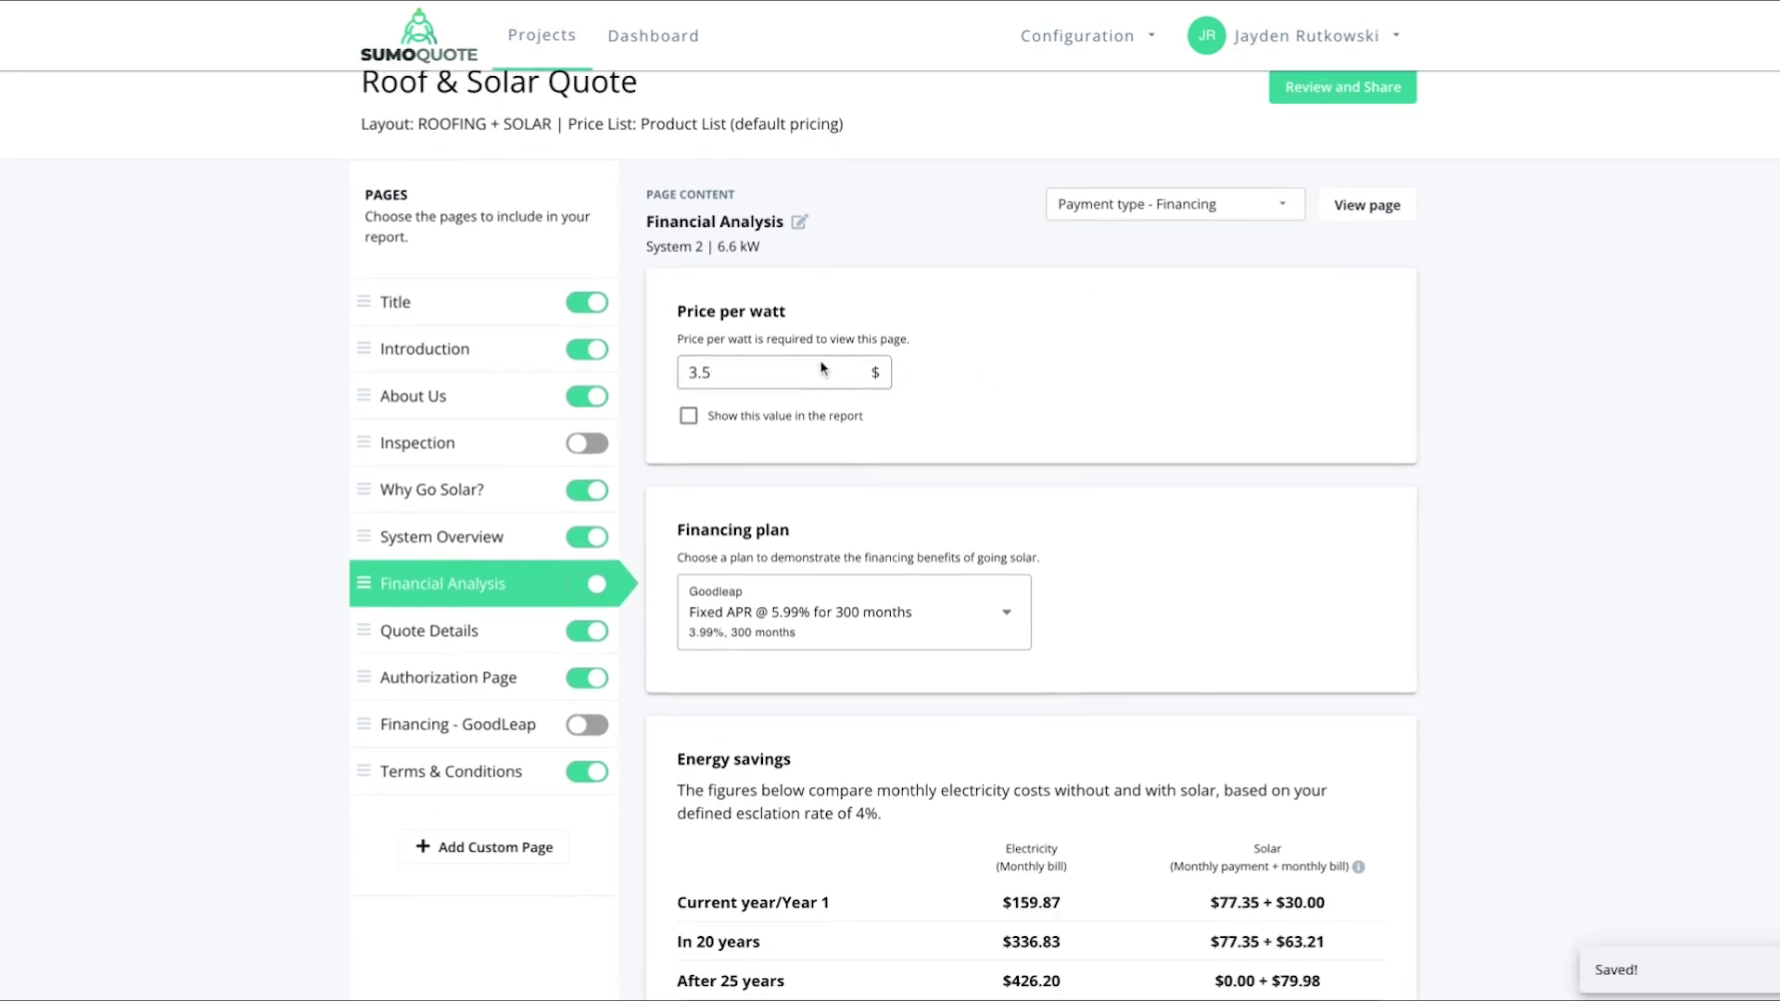
{"action": "left_click", "coordinate": [690, 418]}
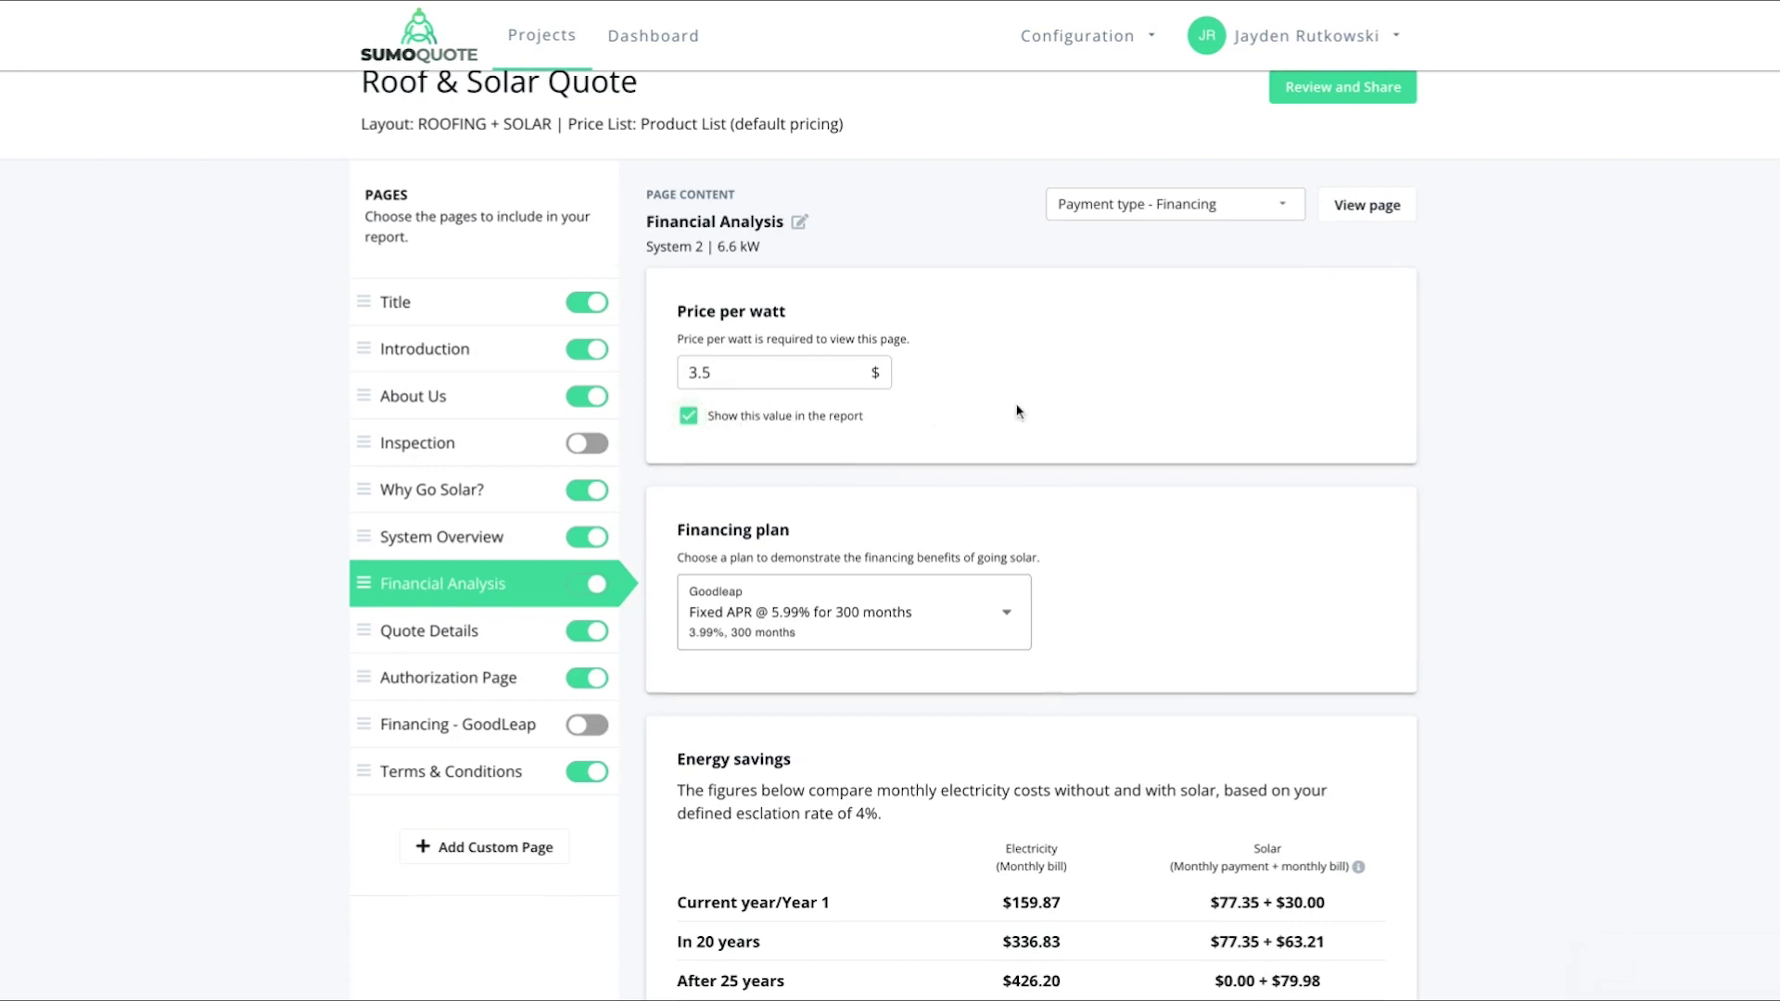
Select the Goodleap Florida financing plan with 3.99% for 300 months, Fixed APR @ 5.99%
{"action": "scroll", "coordinate": [906, 405], "scroll_direction": "down", "scroll_amount": 1}
{"action": "left_click", "coordinate": [758, 538]}
{"action": "mouse_move", "coordinate": [830, 575]}
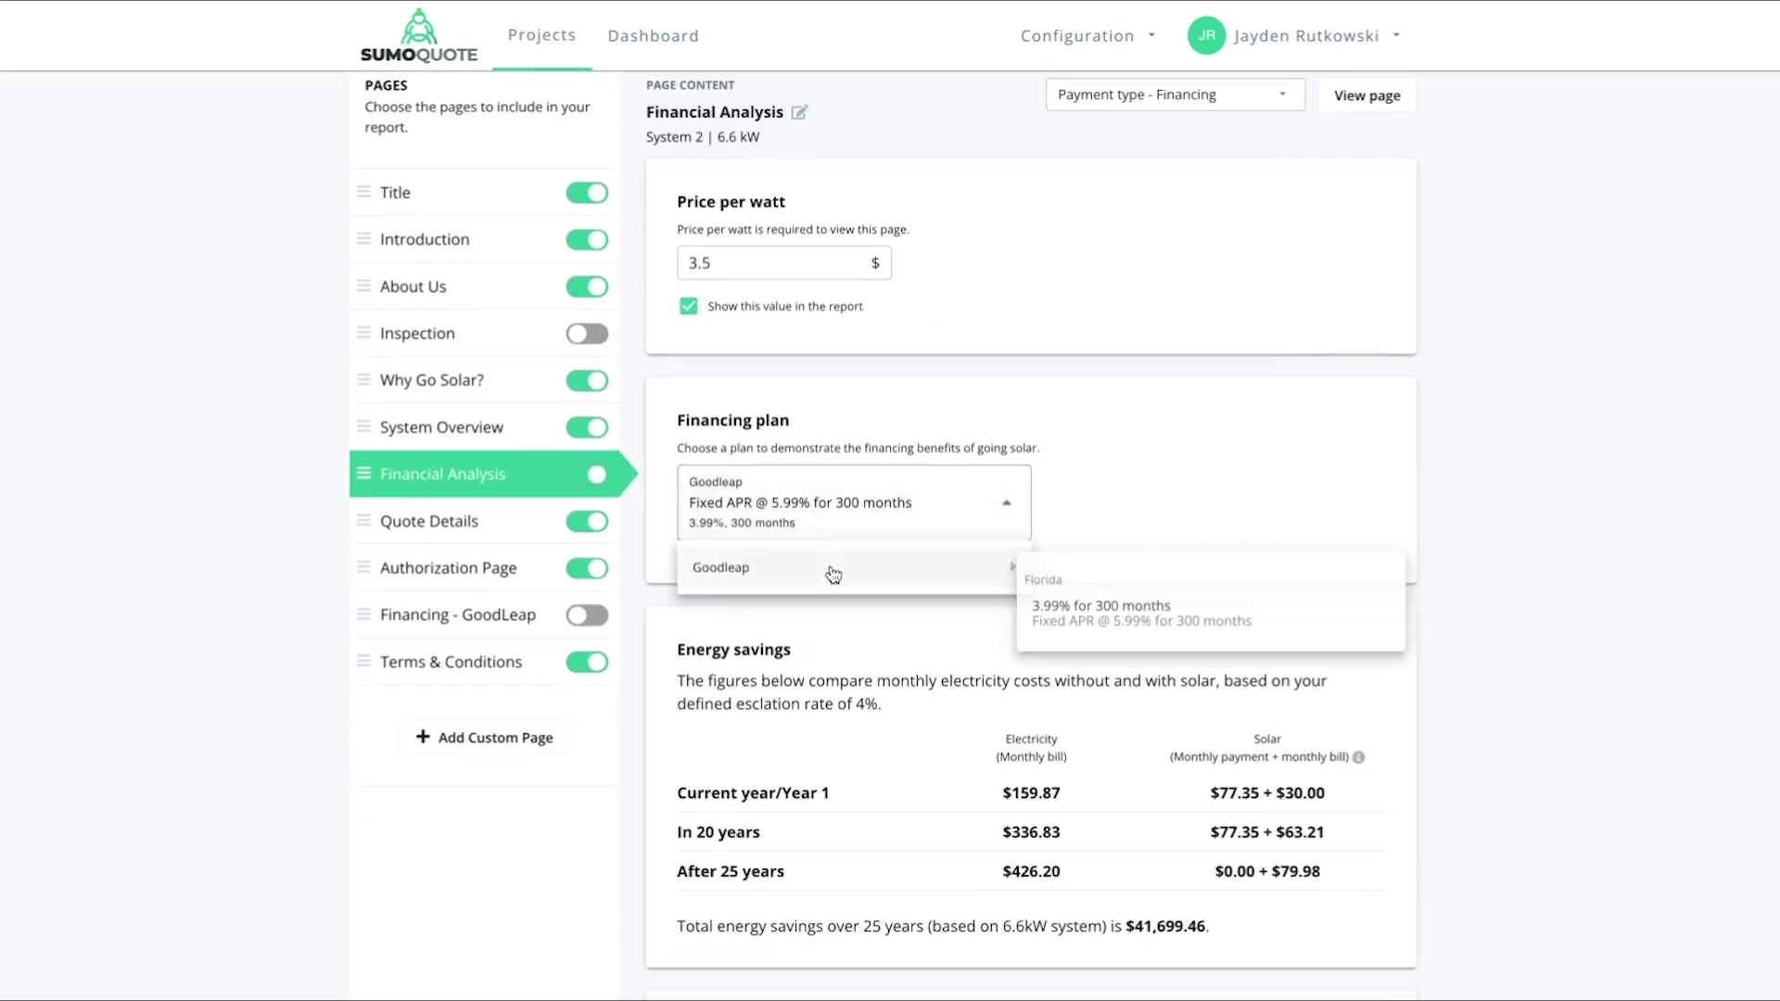
{"action": "left_click", "coordinate": [1196, 613]}
Examine the energy savings comparison of electricity and solar costs, including the total savings over 25 years
{"action": "scroll", "coordinate": [1254, 439], "scroll_direction": "down", "scroll_amount": 1}
{"action": "scroll", "coordinate": [1253, 439], "scroll_direction": "down", "scroll_amount": 2}
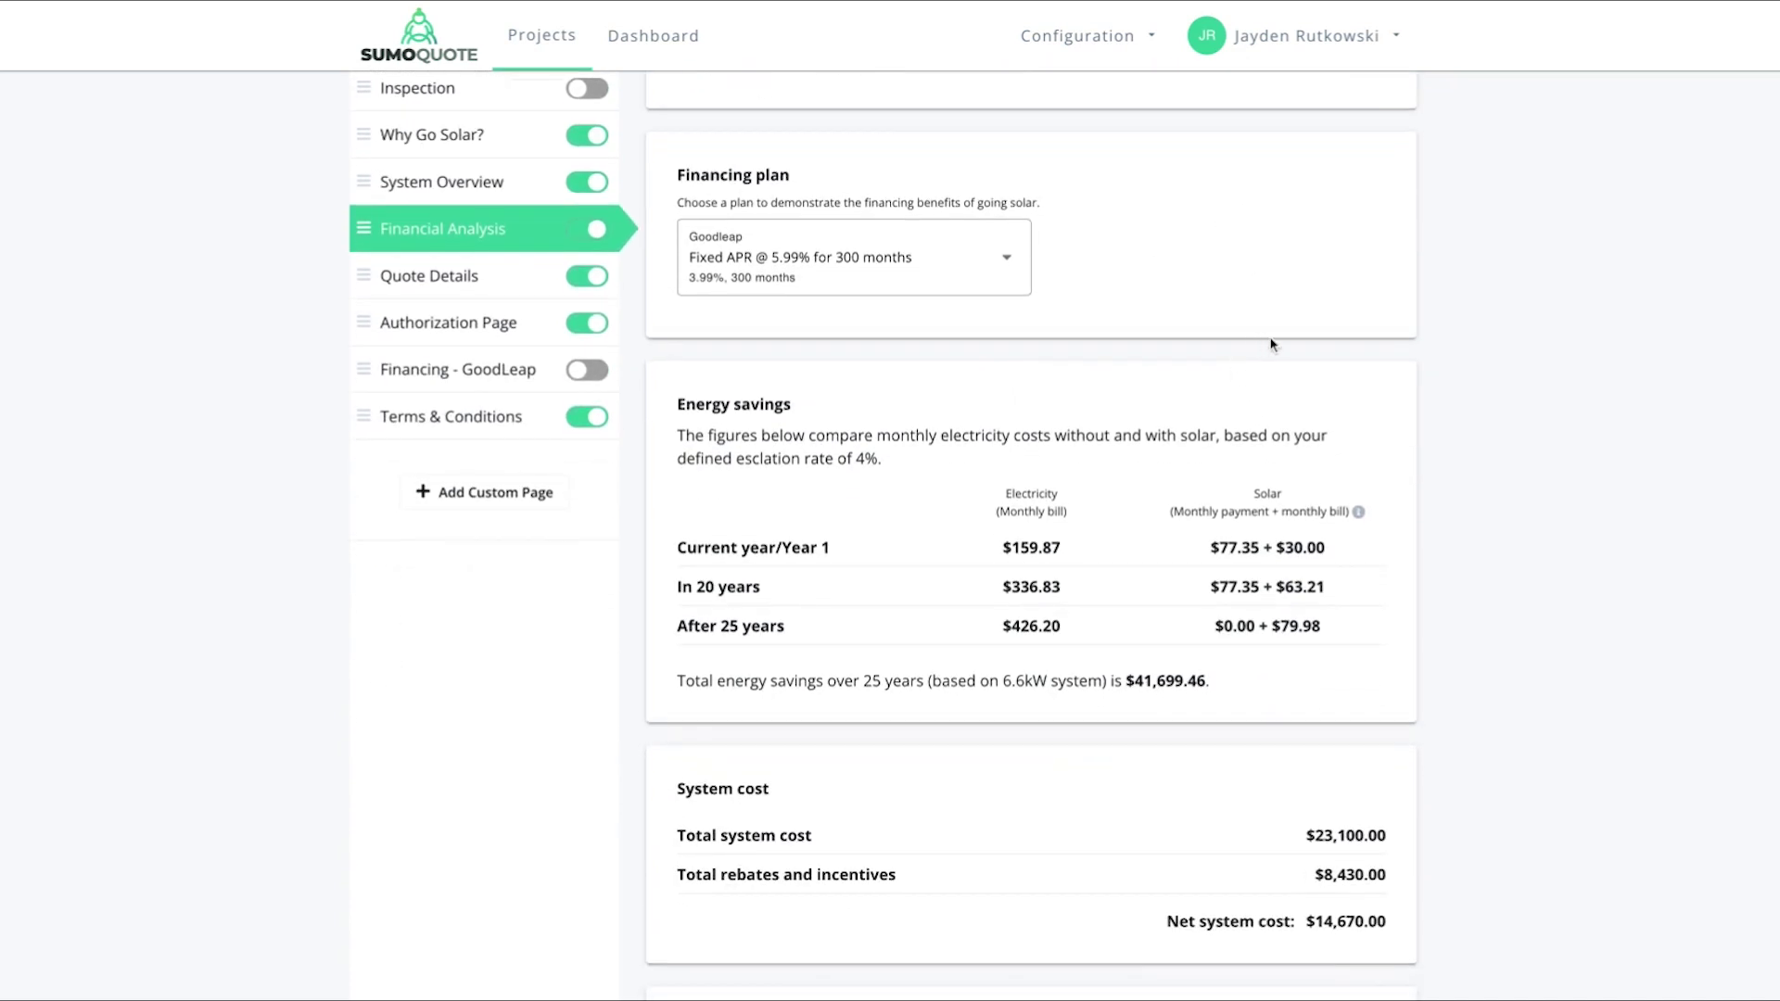
{"action": "scroll", "coordinate": [1293, 345], "scroll_direction": "down", "scroll_amount": 1}
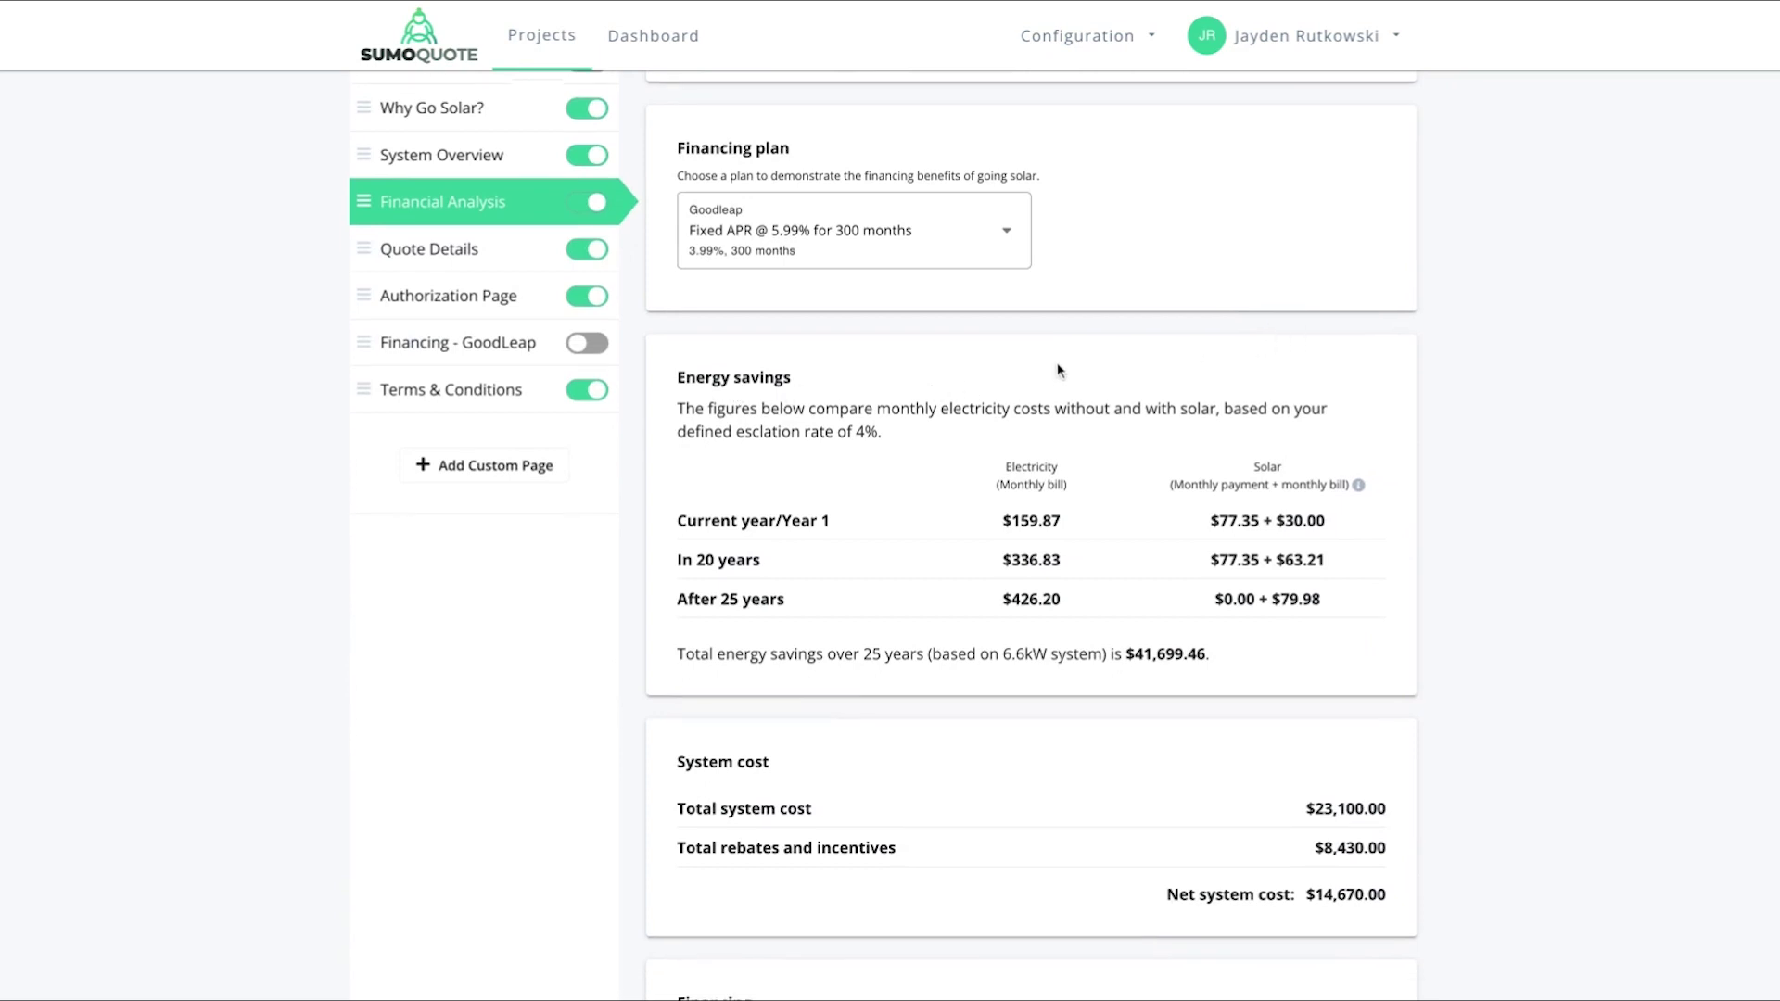
{"action": "scroll", "coordinate": [1076, 371], "scroll_direction": "down", "scroll_amount": 1}
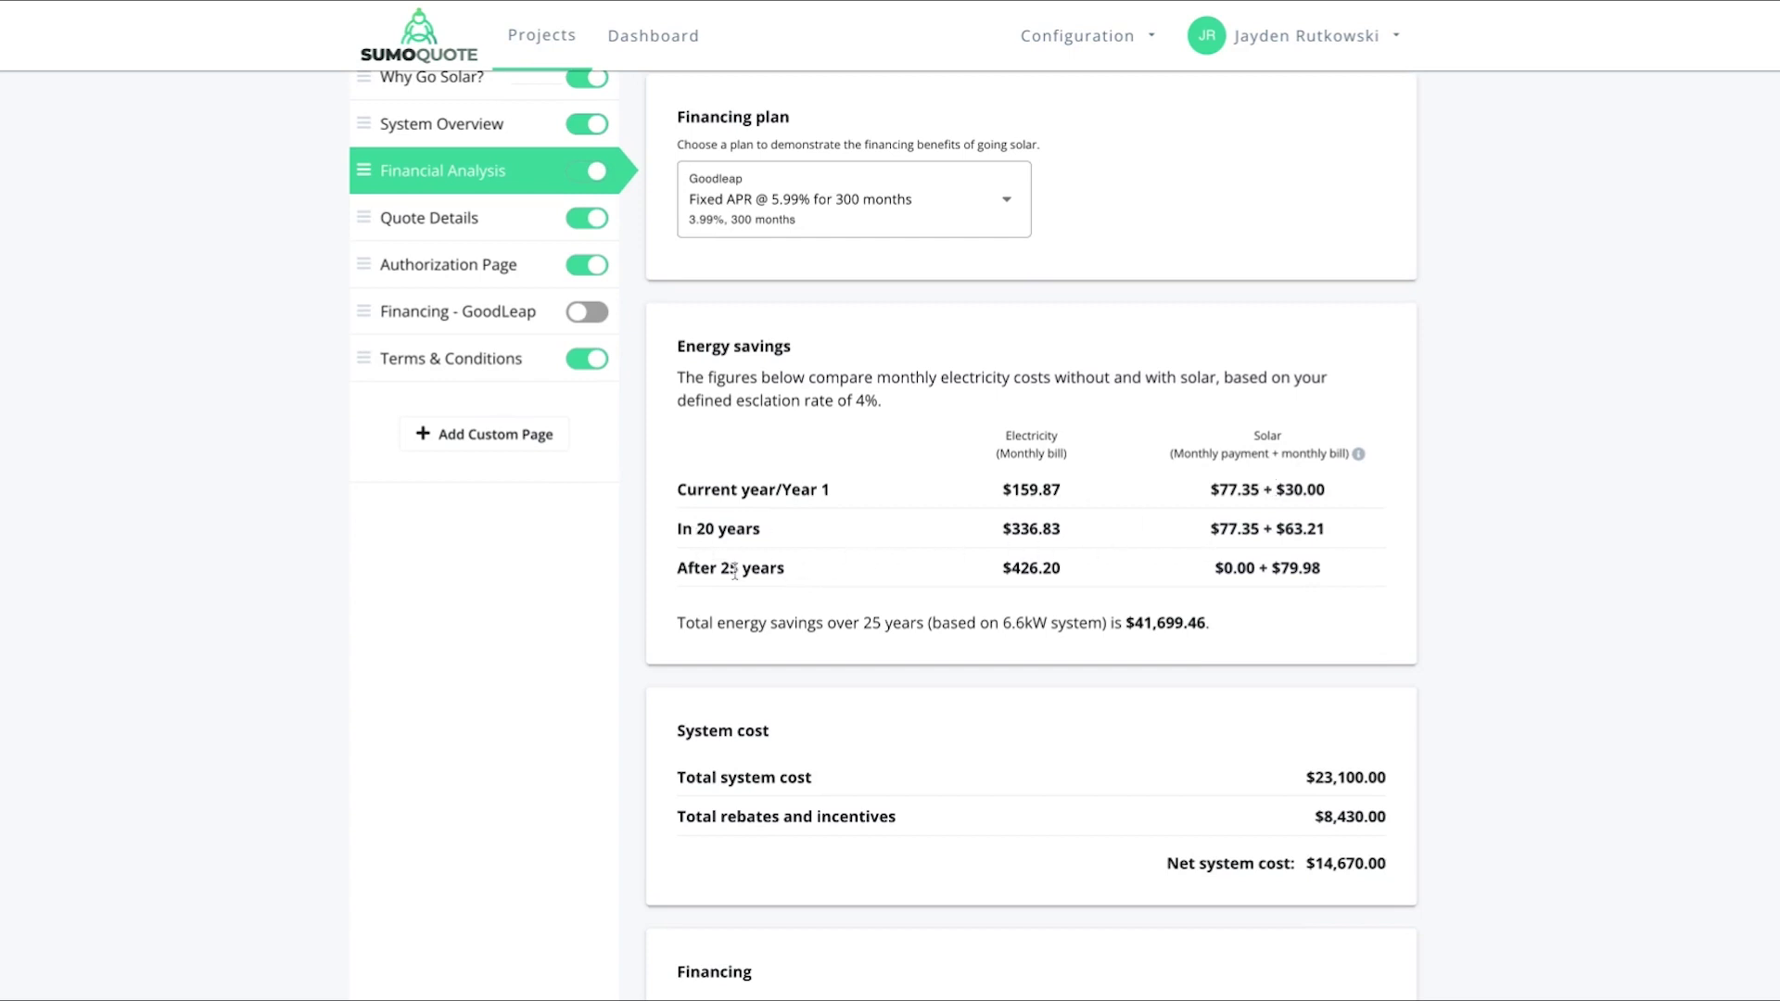
{"action": "left_click_drag", "start_coordinate": [1251, 624], "coordinate": [1073, 623]}
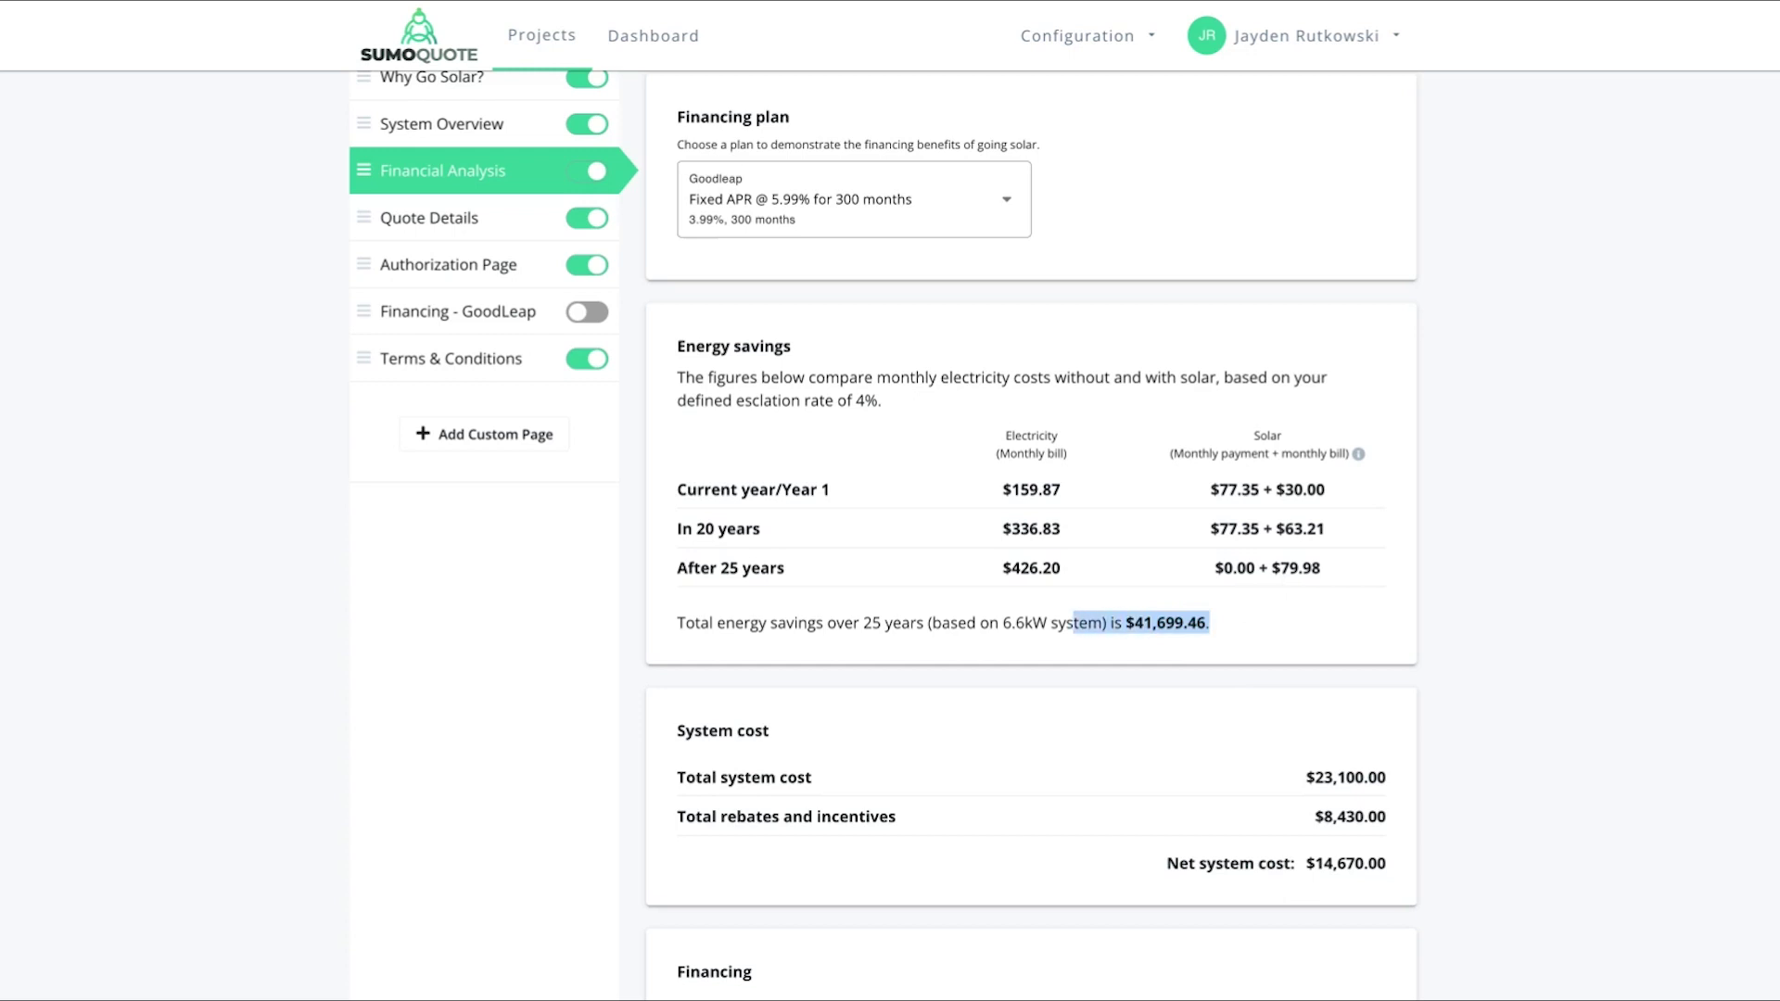
{"action": "left_click", "coordinate": [1285, 631]}
{"action": "scroll", "coordinate": [1317, 630], "scroll_direction": "down", "scroll_amount": 1}
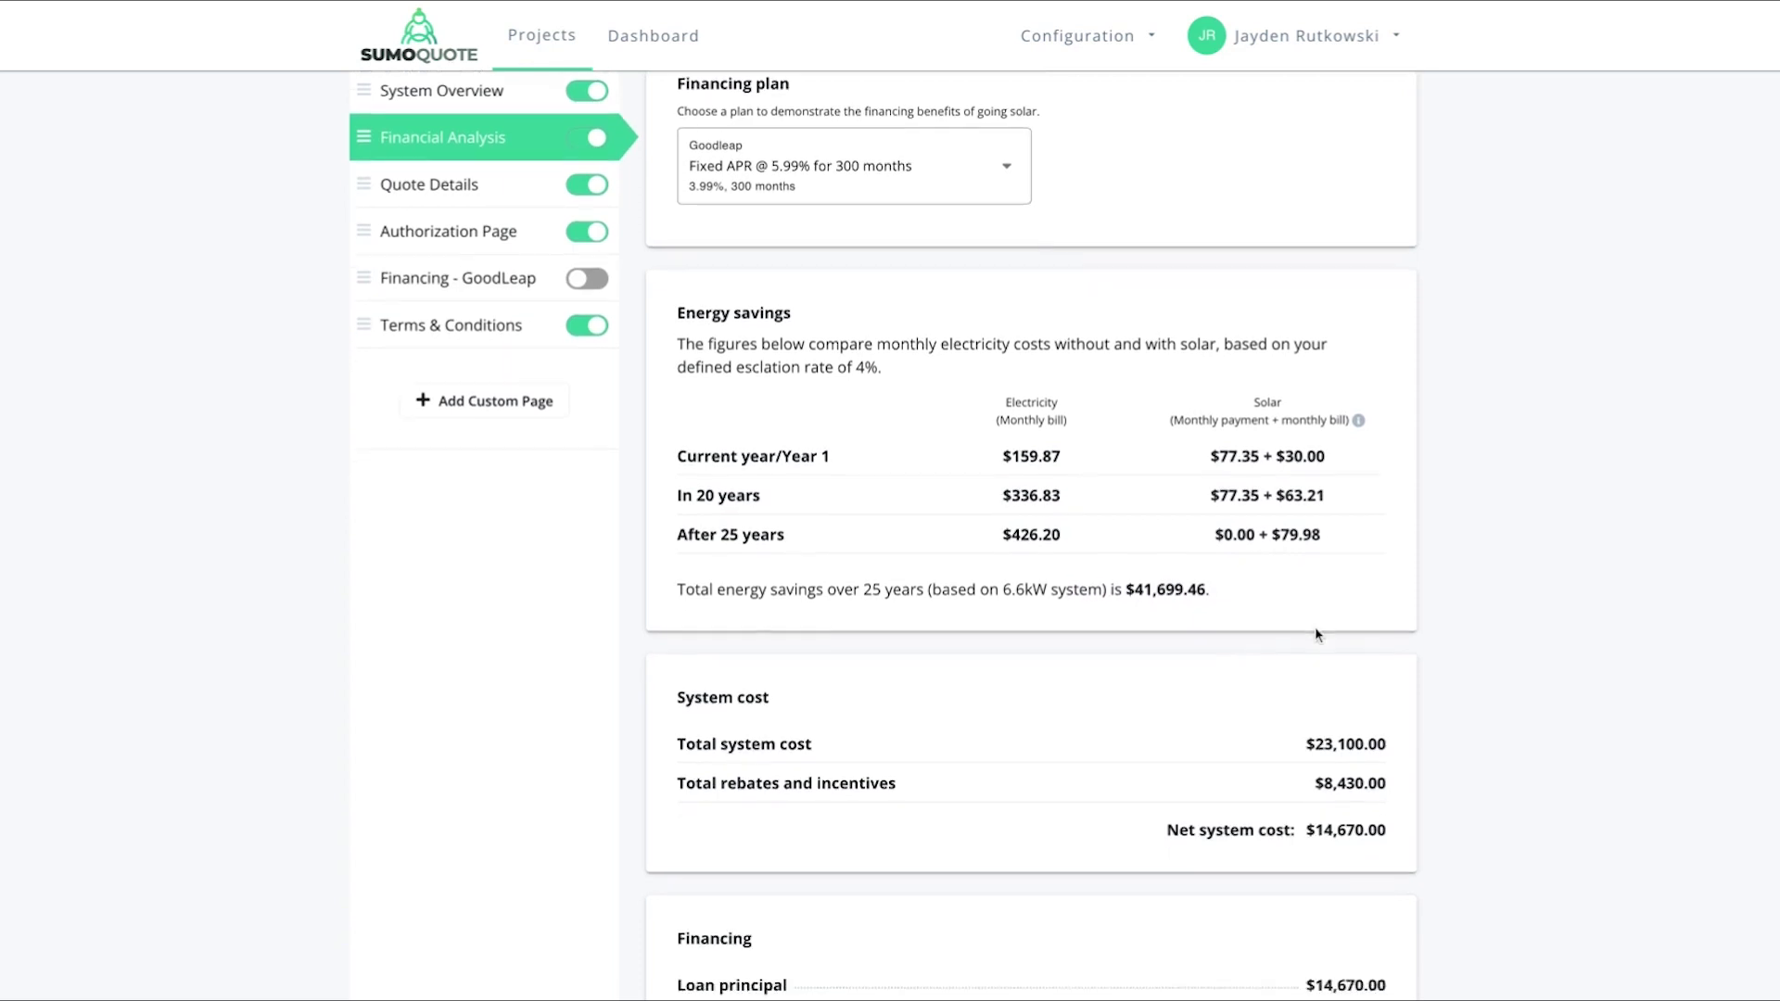
Examine the system cost figures, including rebates and incentives, and the loan principal and terms in the financing summary
{"action": "scroll", "coordinate": [1317, 635], "scroll_direction": "down", "scroll_amount": 3}
{"action": "left_click_drag", "start_coordinate": [1304, 547], "coordinate": [1379, 582]}
{"action": "left_click", "coordinate": [1379, 582]}
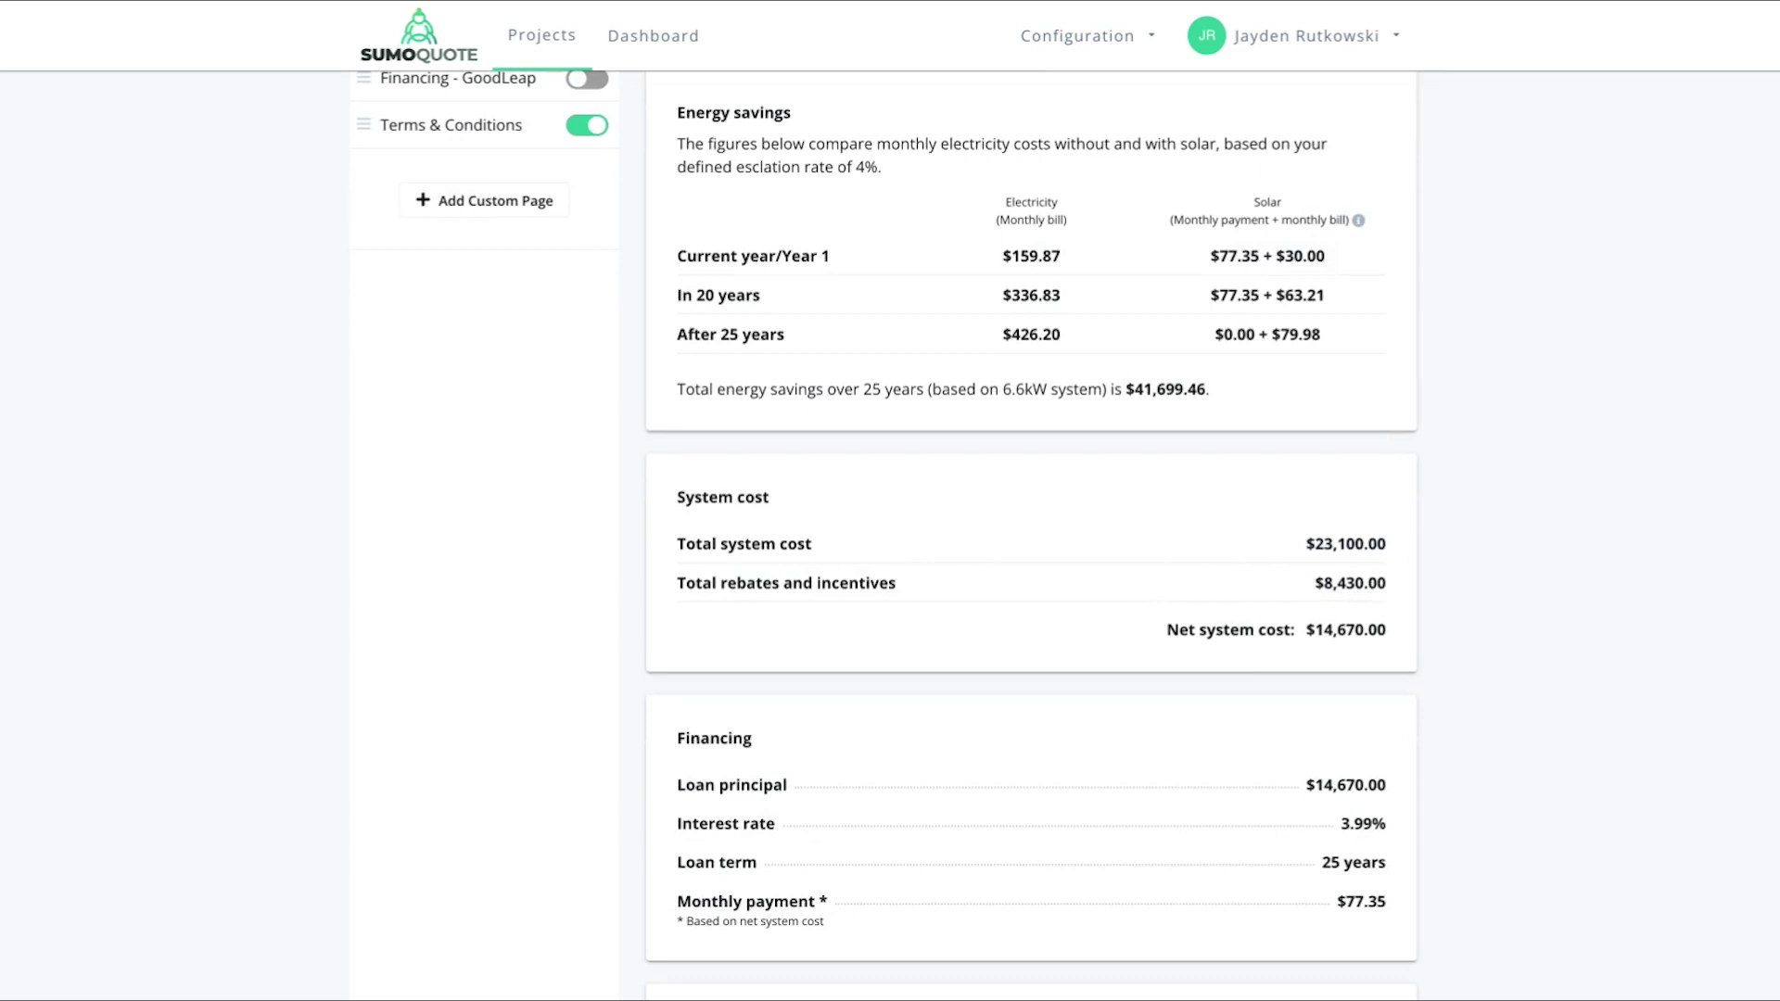
{"action": "scroll", "coordinate": [1386, 560], "scroll_direction": "down", "scroll_amount": 2}
{"action": "left_click_drag", "start_coordinate": [1277, 515], "coordinate": [1383, 516]}
{"action": "left_click", "coordinate": [1283, 530]}
{"action": "scroll", "coordinate": [1291, 531], "scroll_direction": "down", "scroll_amount": 2}
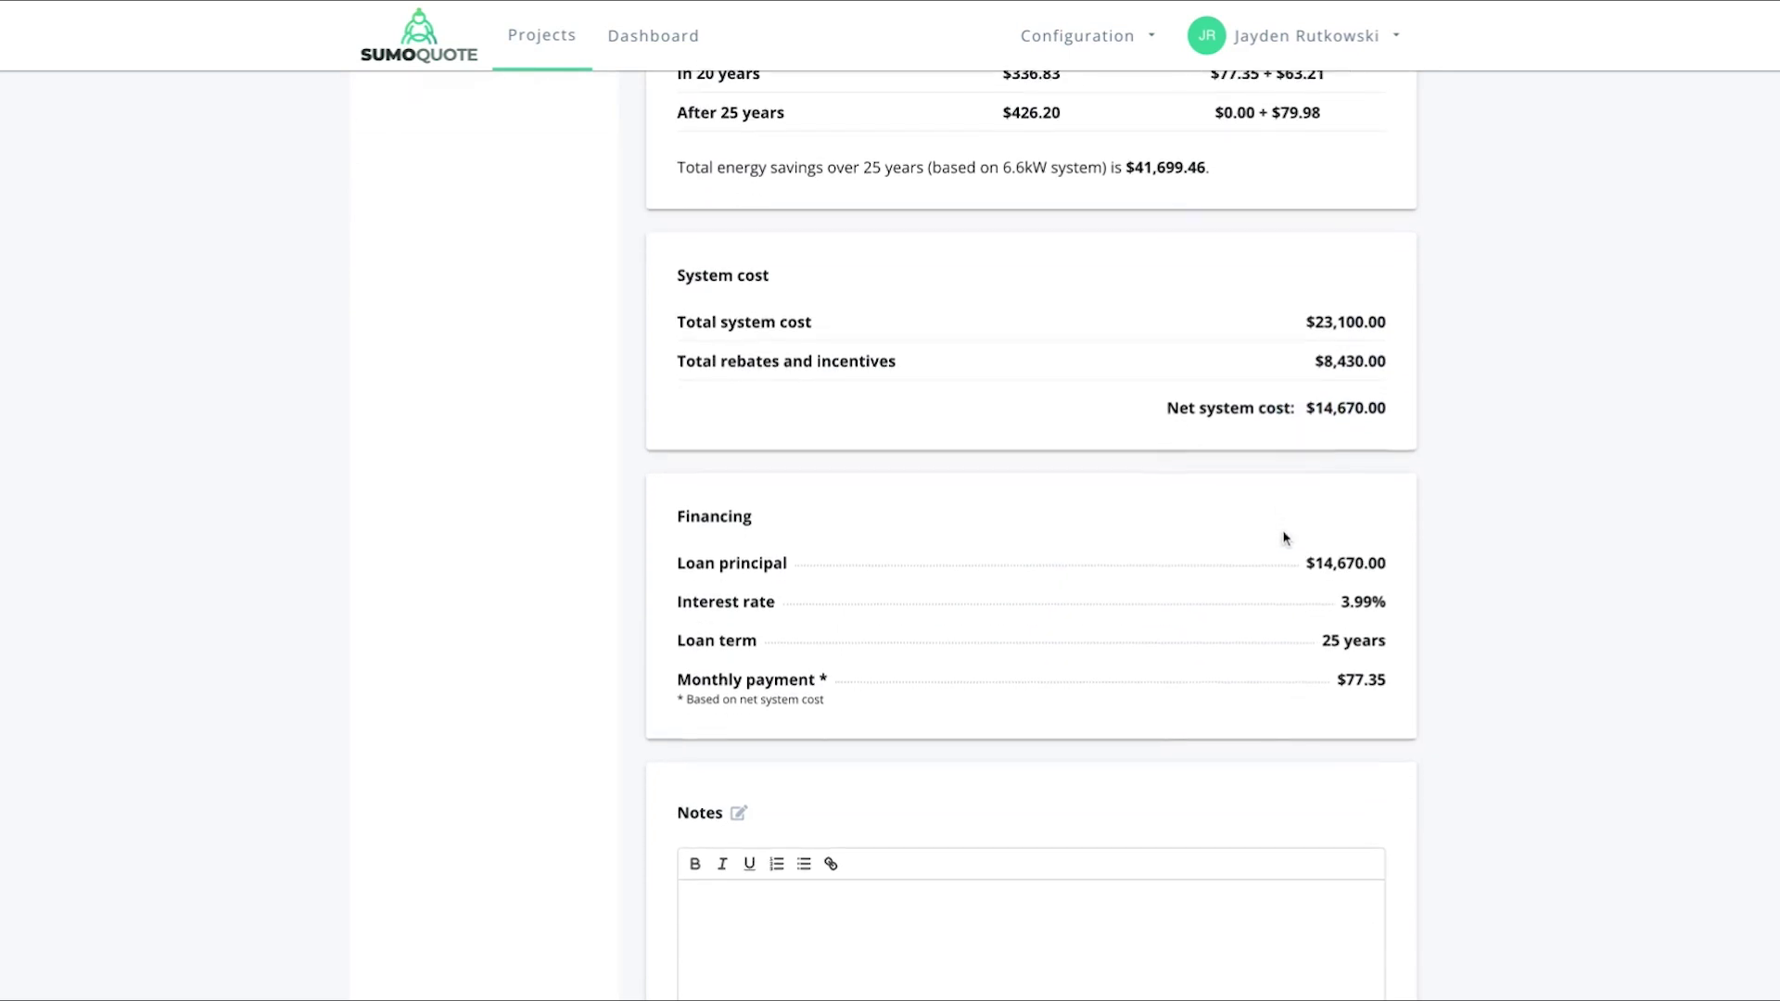
{"action": "double_click", "coordinate": [1309, 562]}
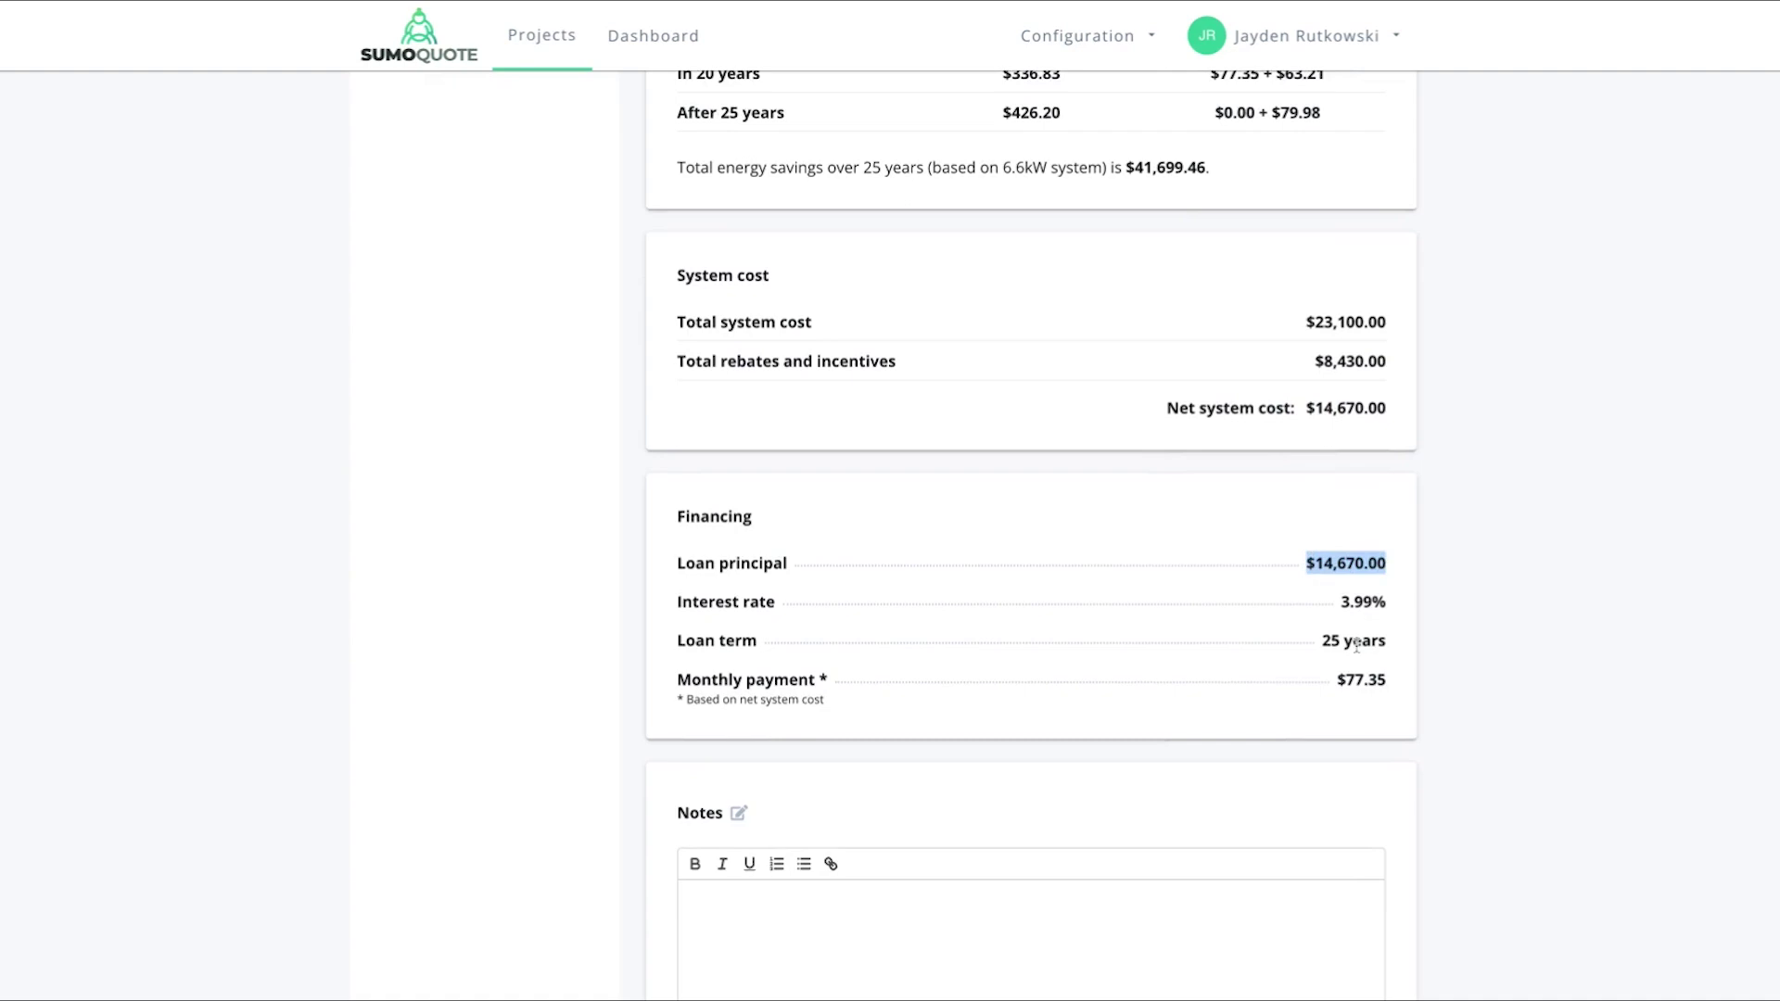
Preview the financing version of the Financial Analysis page and review its savings, predictable payments, system cost and financing sections
{"action": "scroll", "coordinate": [1356, 681], "scroll_direction": "up", "scroll_amount": 10}
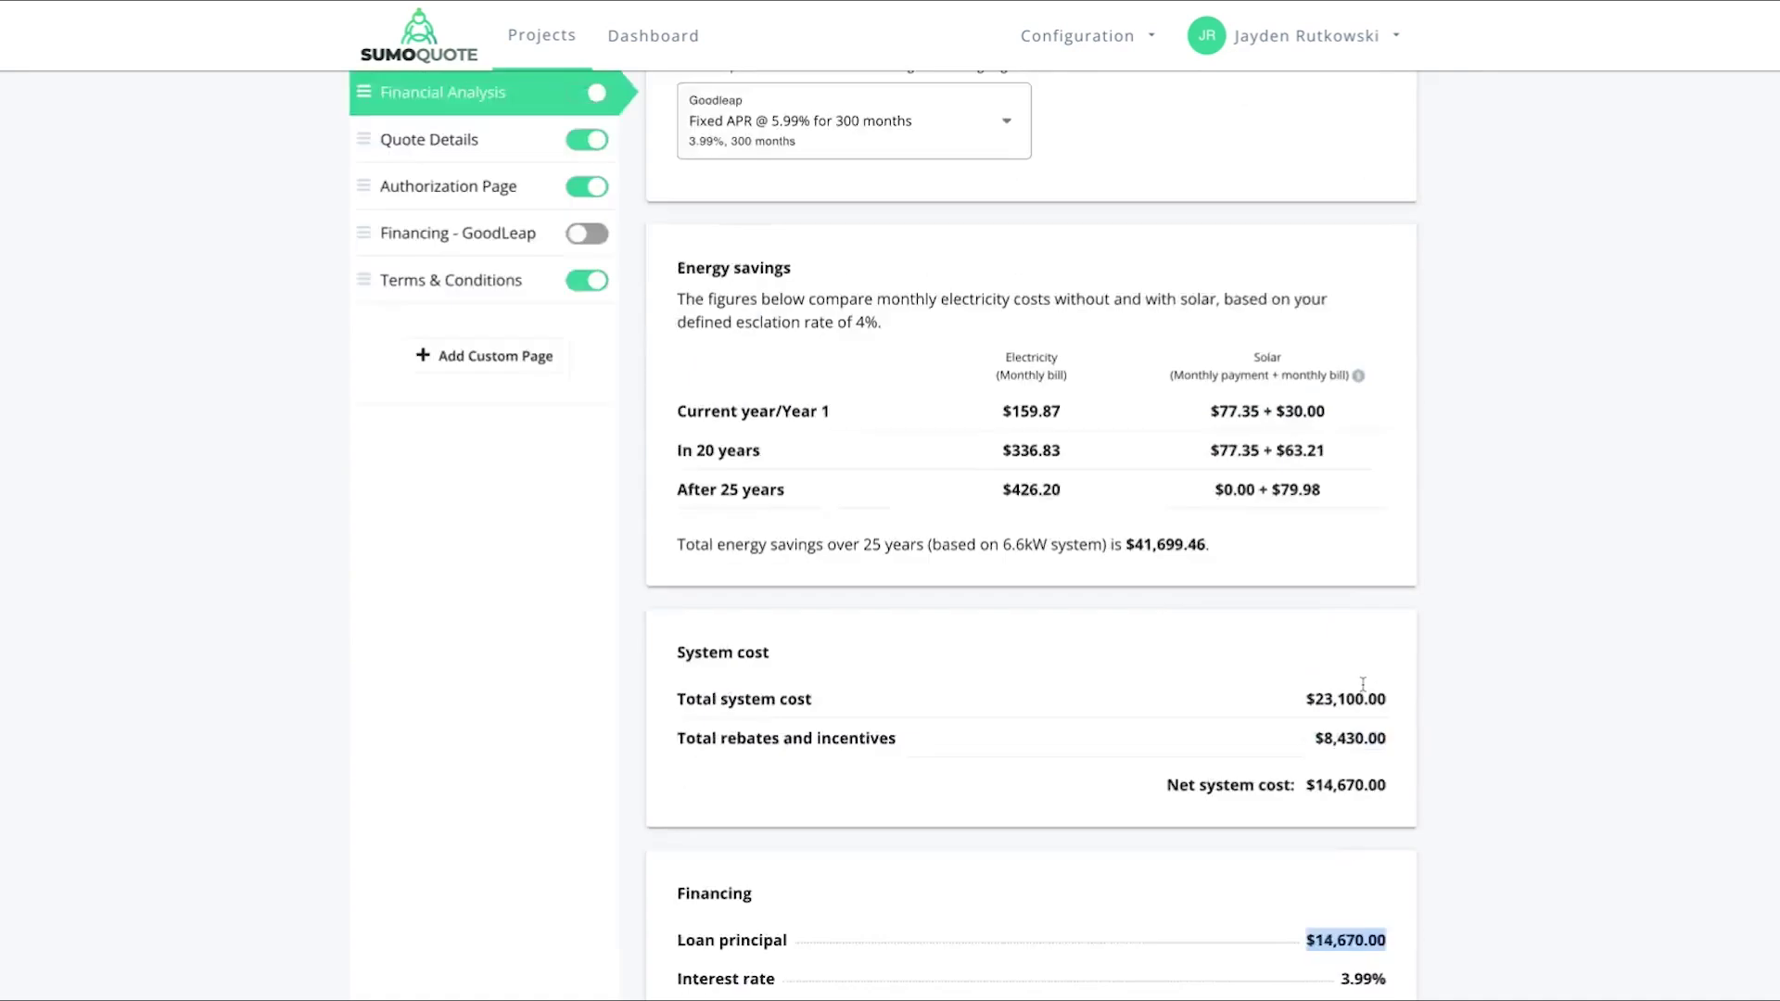
{"action": "left_click", "coordinate": [1358, 252]}
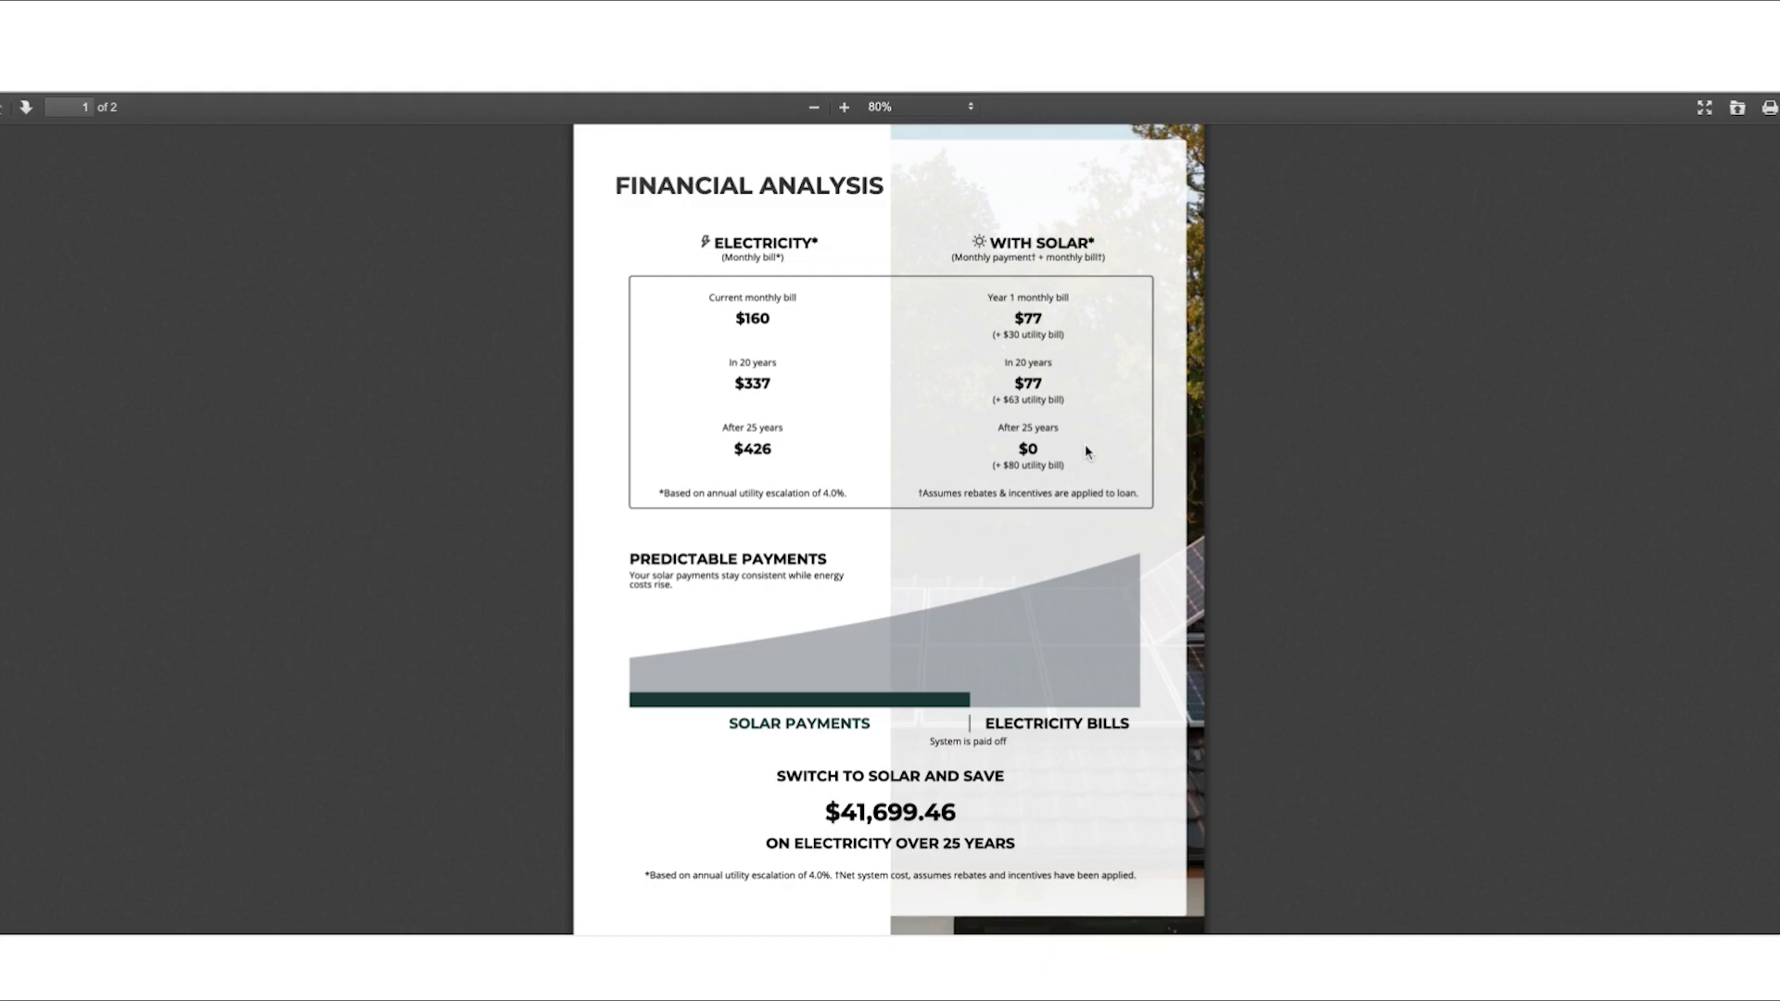
{"action": "scroll", "coordinate": [1080, 443], "scroll_direction": "down", "scroll_amount": 1}
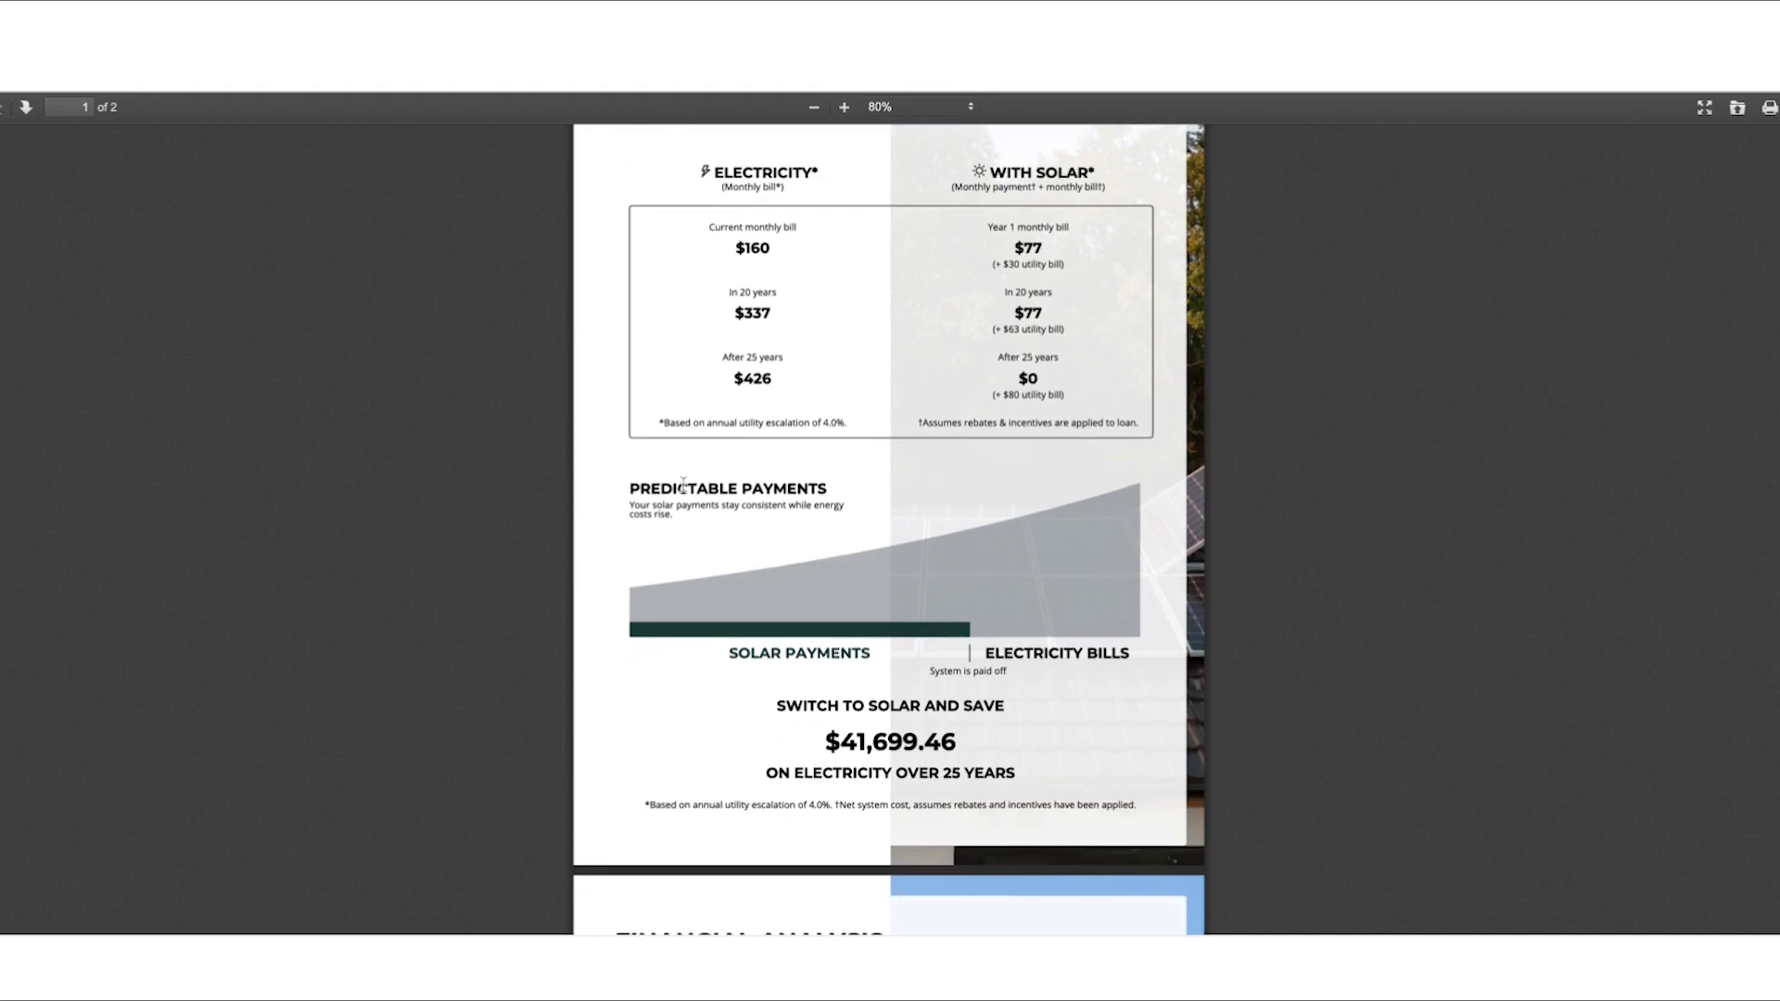
{"action": "scroll", "coordinate": [811, 497], "scroll_direction": "down", "scroll_amount": 1}
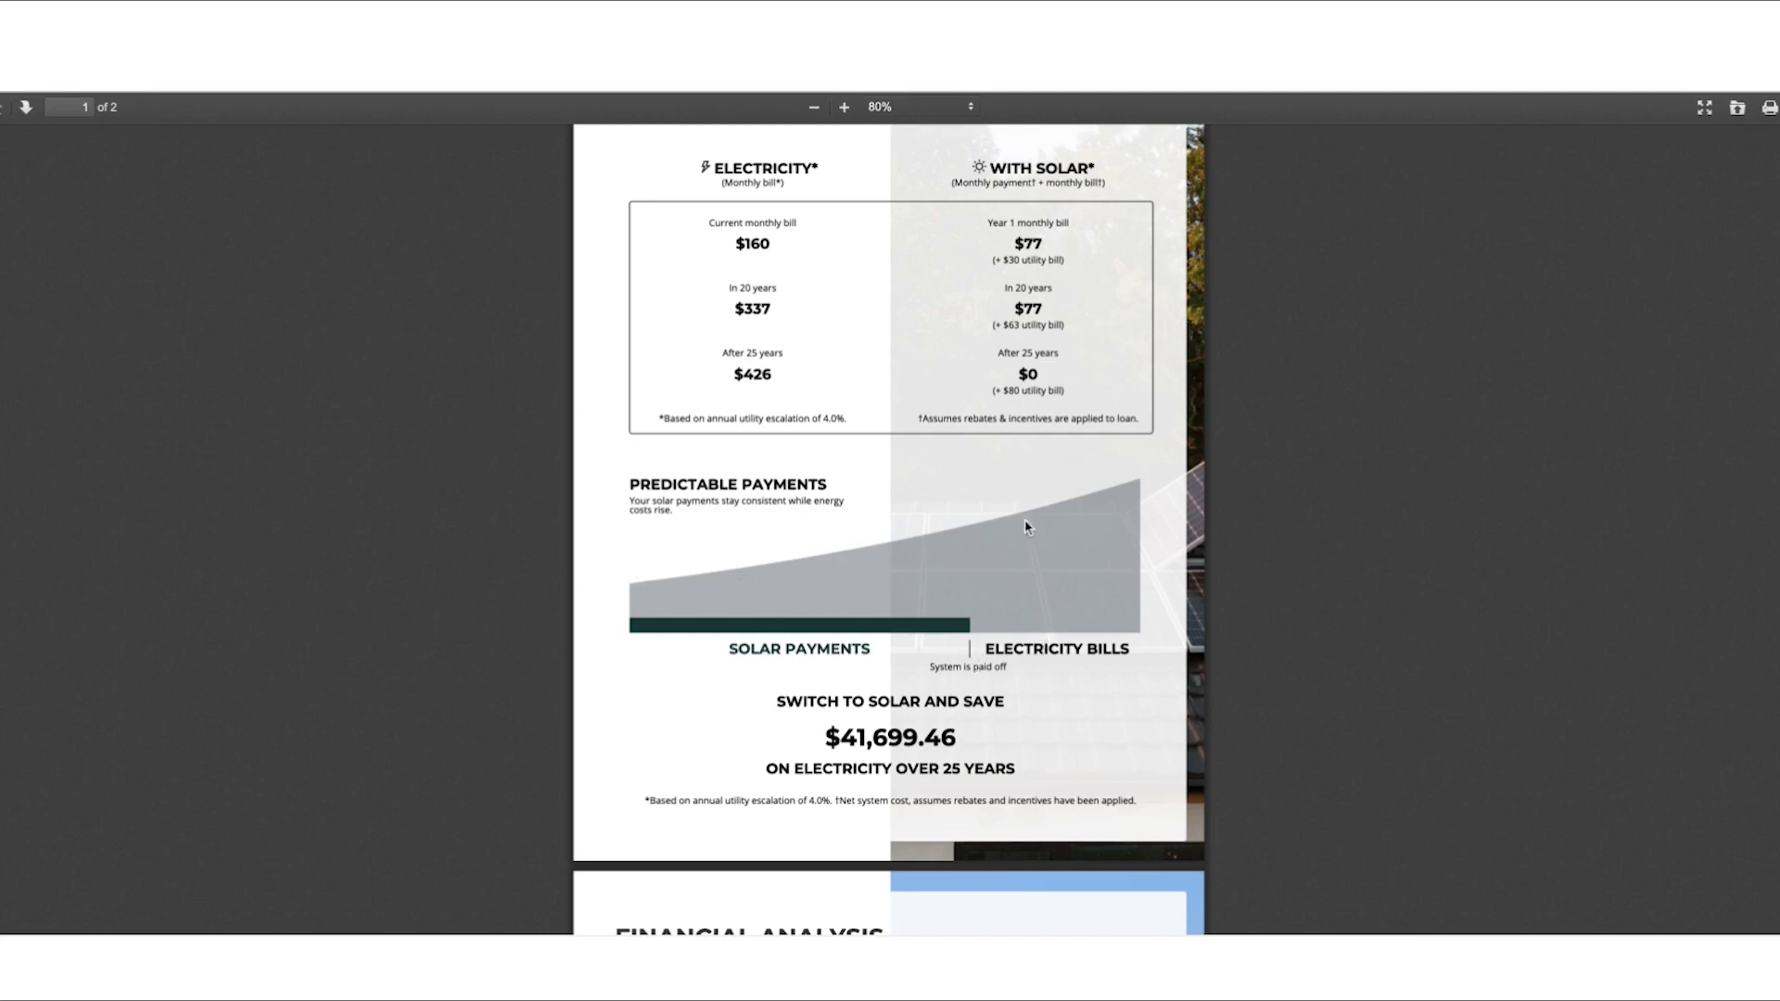
{"action": "scroll", "coordinate": [1108, 528], "scroll_direction": "down", "scroll_amount": 3}
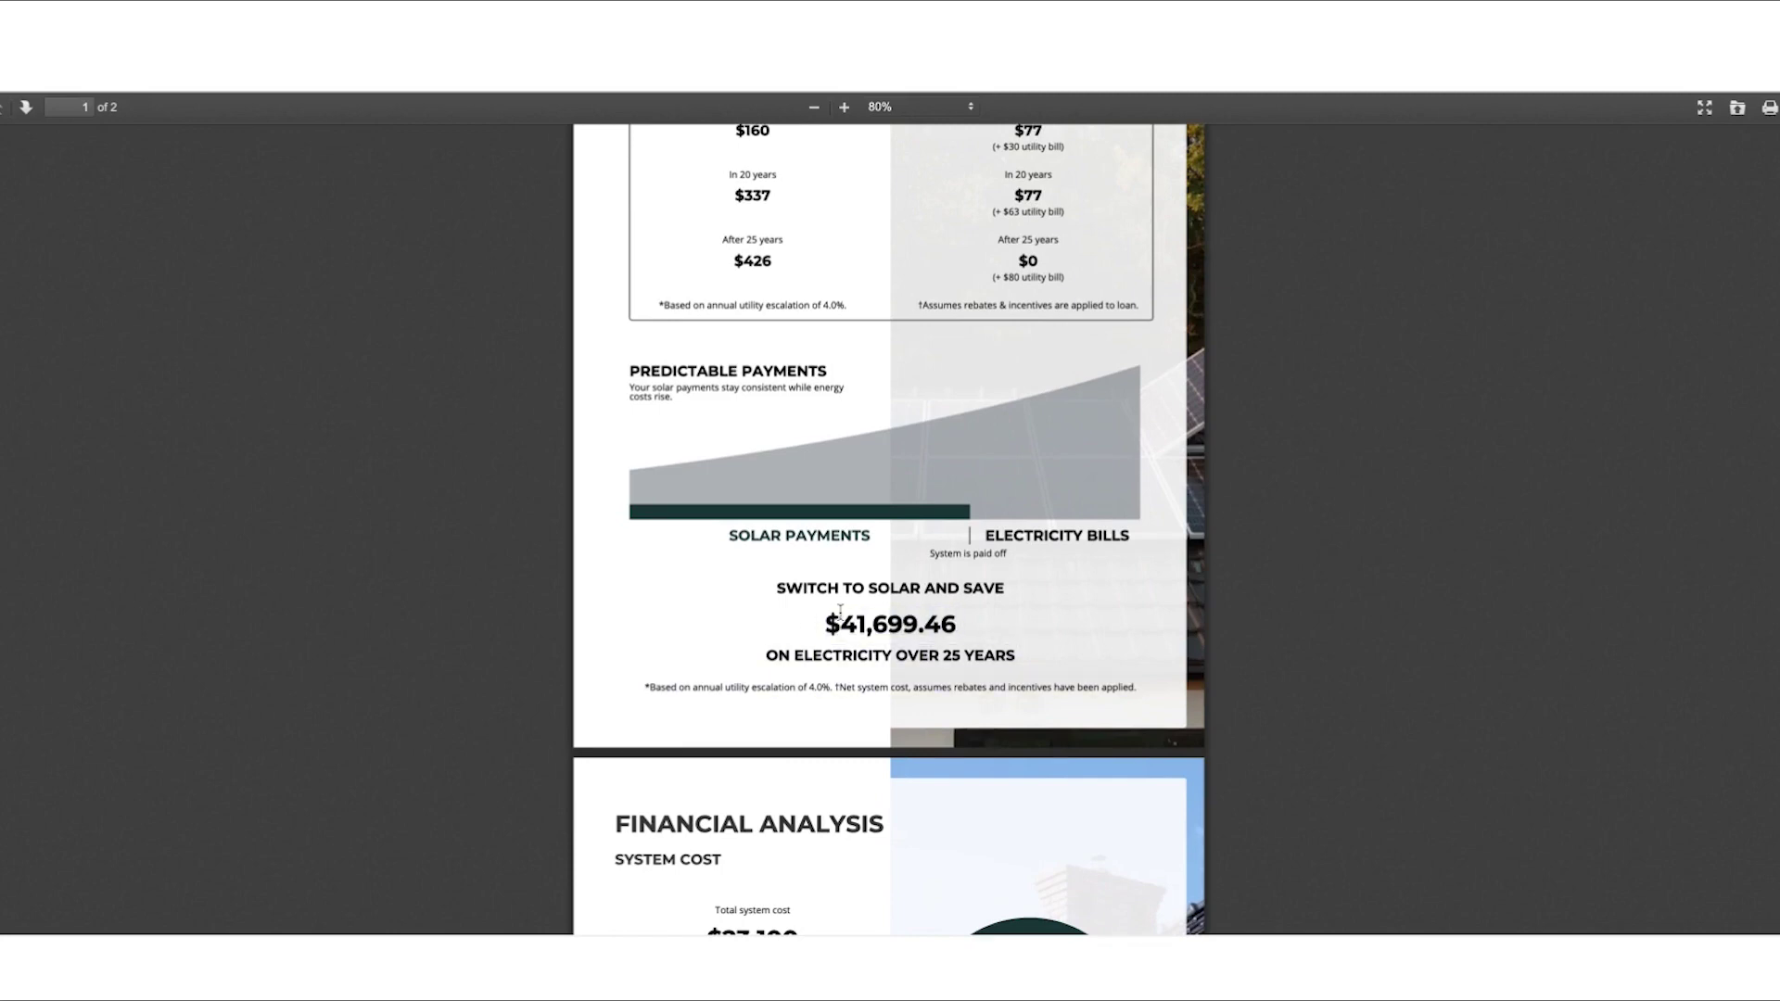
{"action": "scroll", "coordinate": [855, 607], "scroll_direction": "down", "scroll_amount": 1}
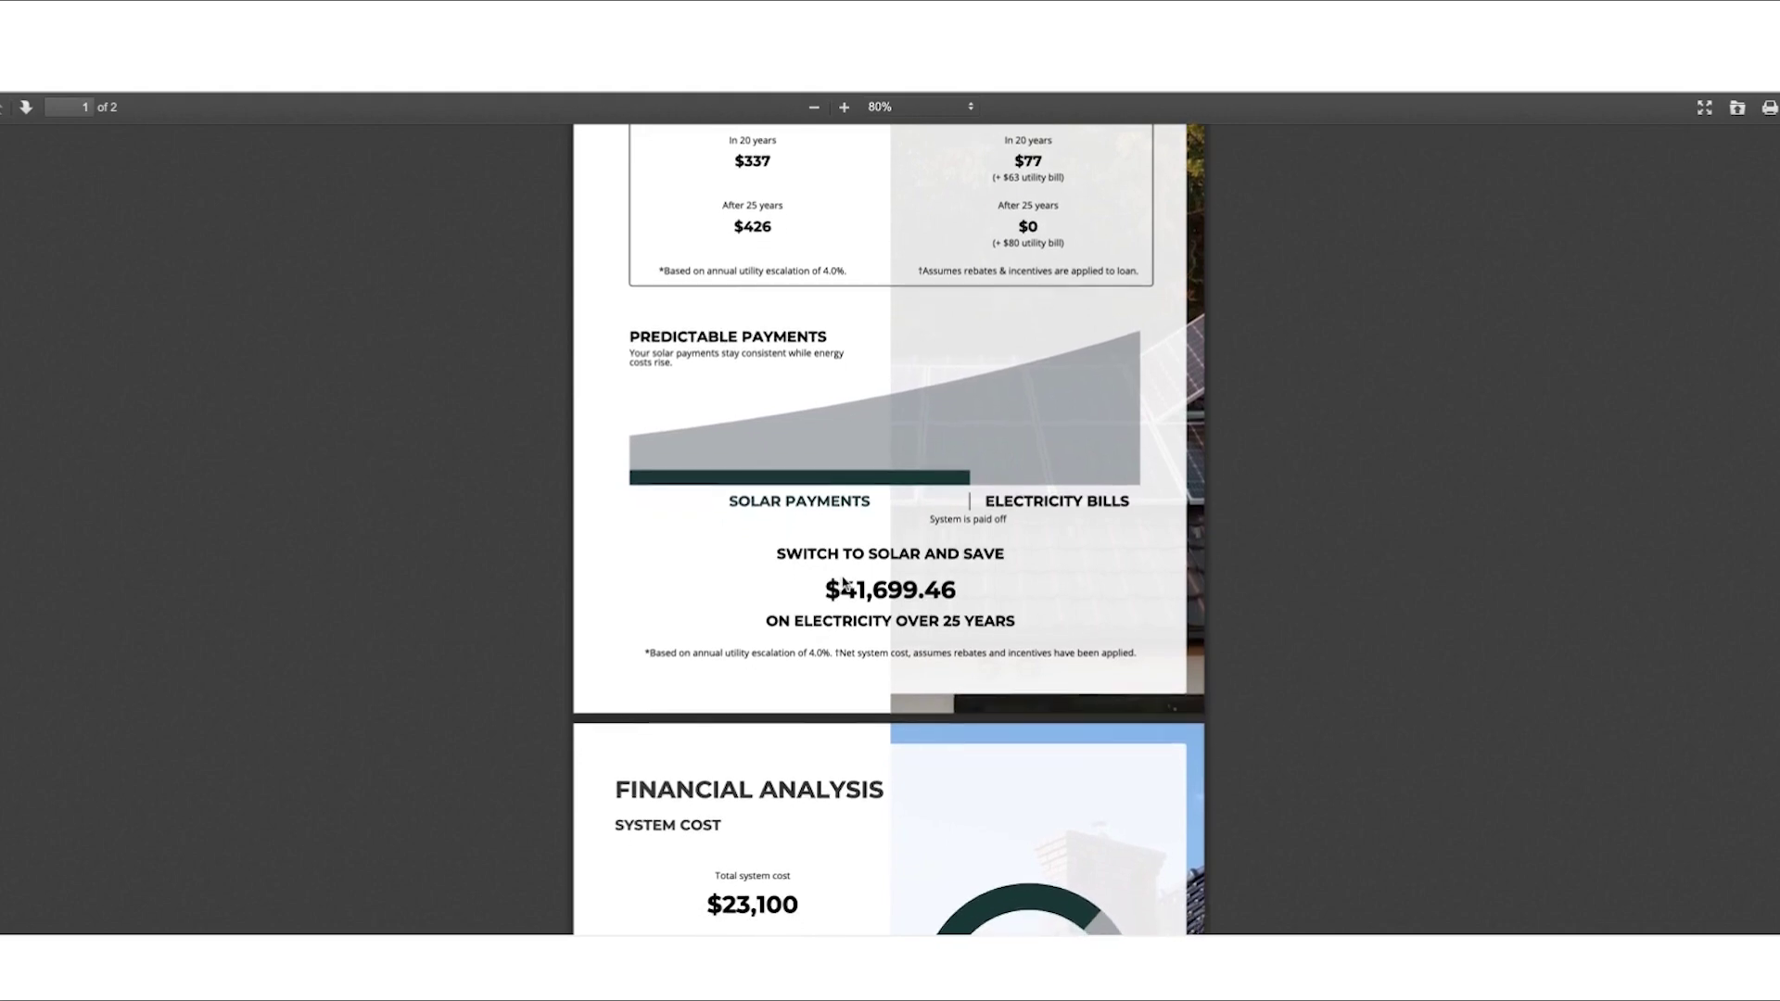
{"action": "scroll", "coordinate": [843, 584], "scroll_direction": "down", "scroll_amount": 2}
{"action": "scroll", "coordinate": [842, 577], "scroll_direction": "down", "scroll_amount": 4}
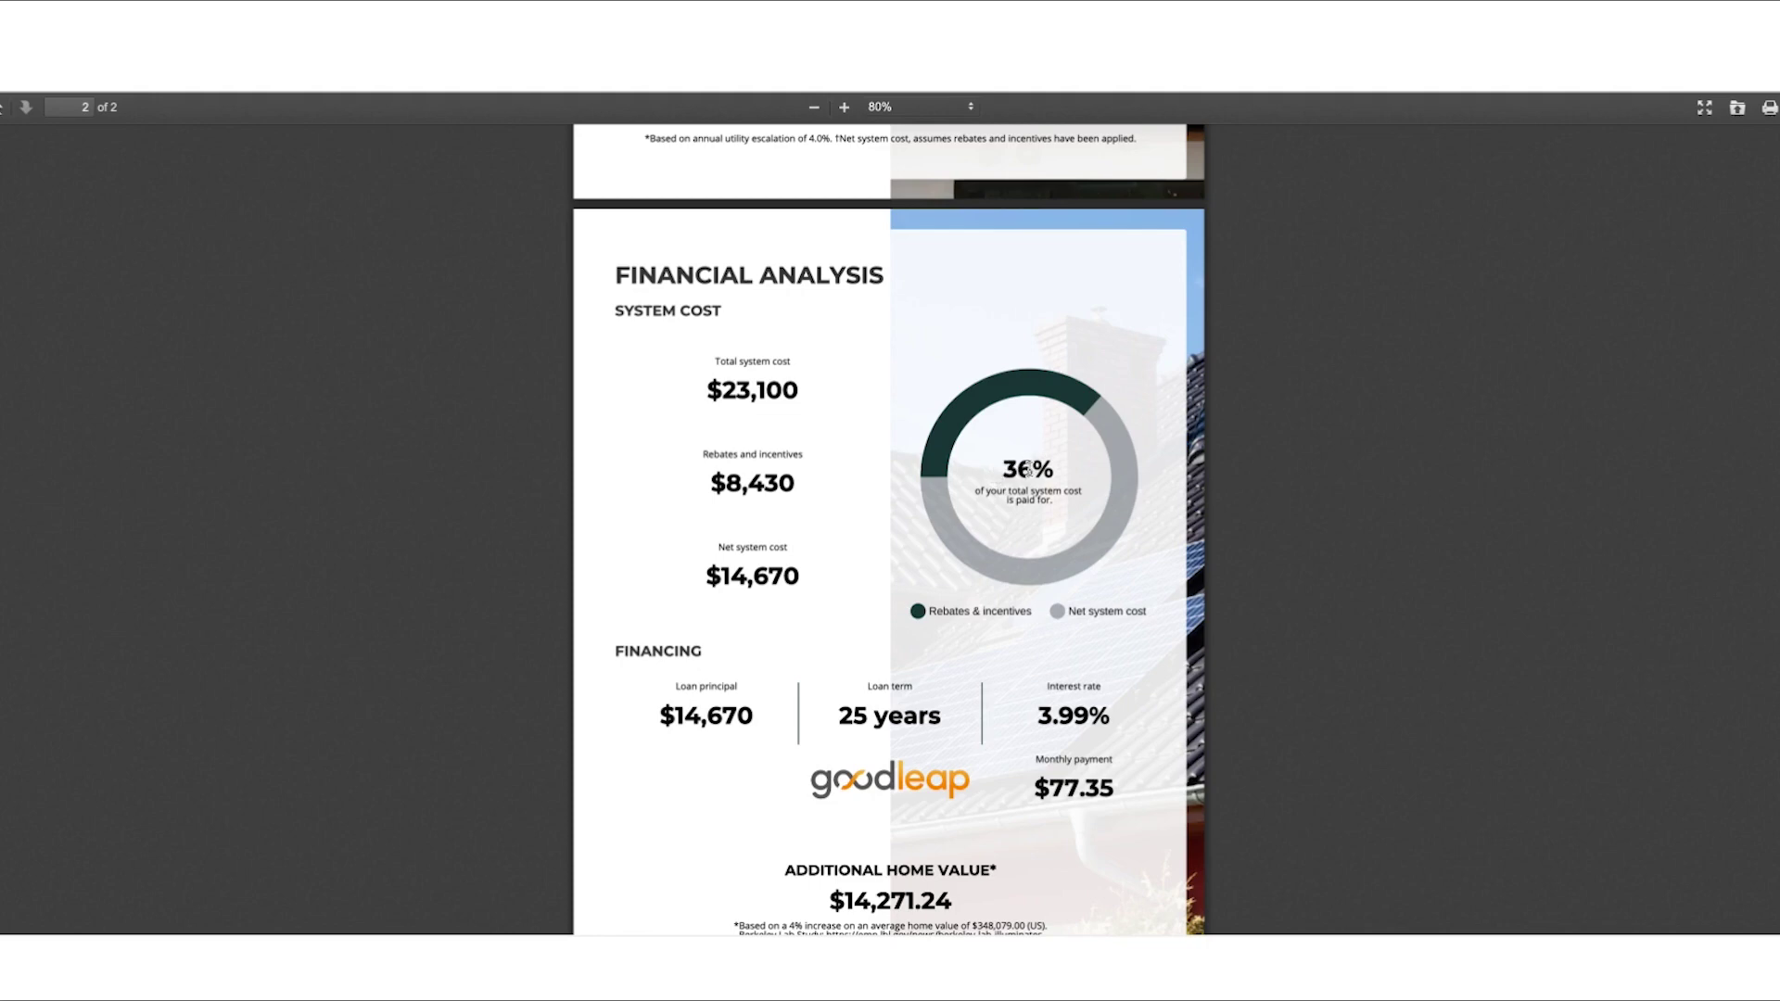
{"action": "scroll", "coordinate": [1027, 470], "scroll_direction": "down", "scroll_amount": 1}
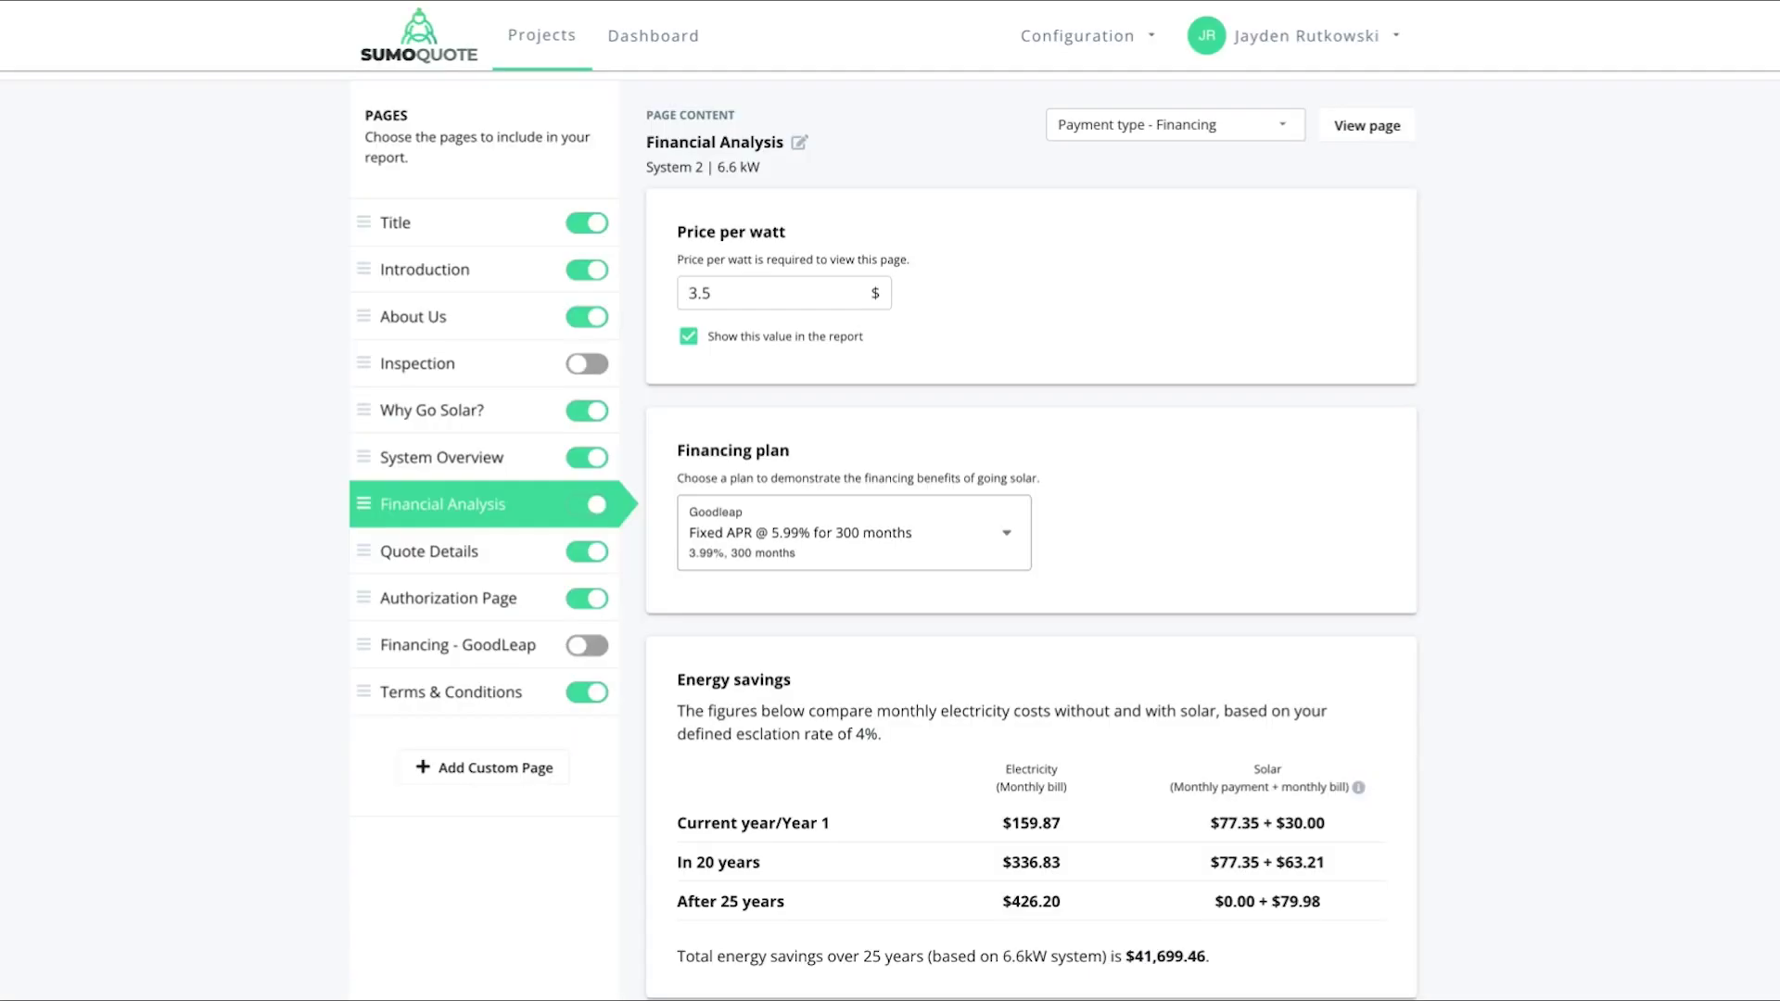
Switch the payment type of the Financial Analysis page to Cash
{"action": "left_click", "coordinate": [1196, 132]}
{"action": "left_click", "coordinate": [1196, 137]}
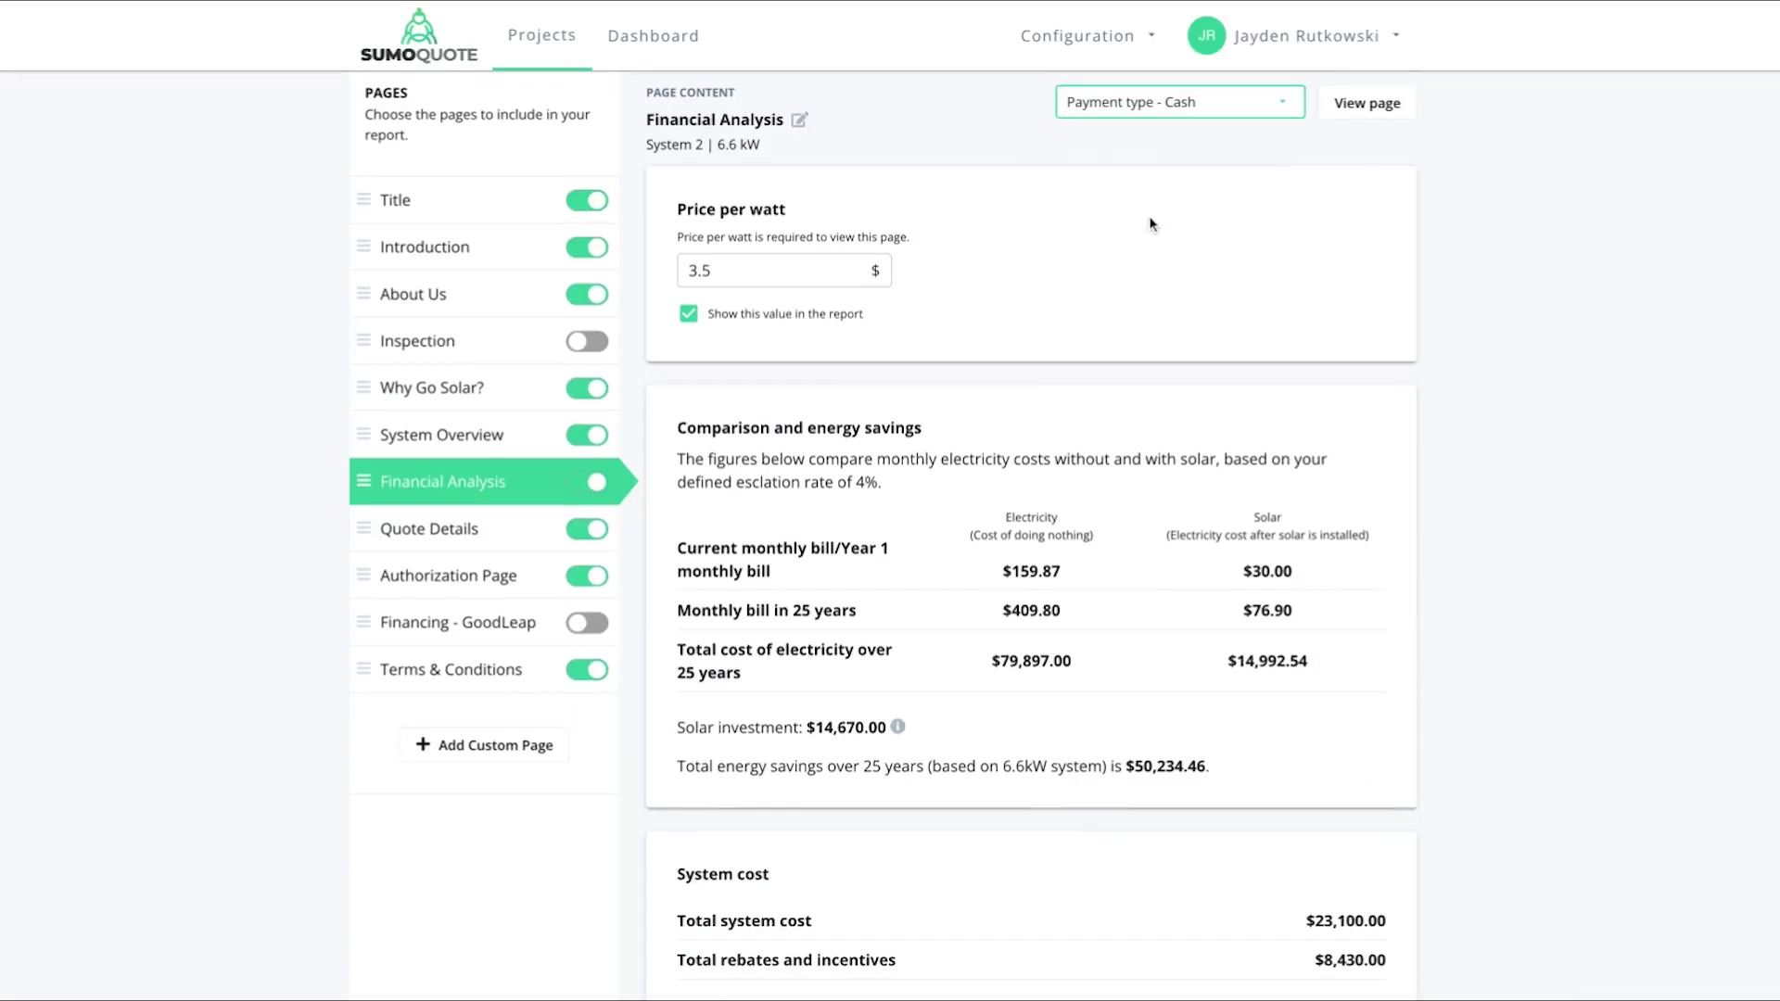
{"action": "scroll", "coordinate": [1150, 658], "scroll_direction": "down", "scroll_amount": 5}
{"action": "scroll", "coordinate": [1167, 680], "scroll_direction": "up", "scroll_amount": 6}
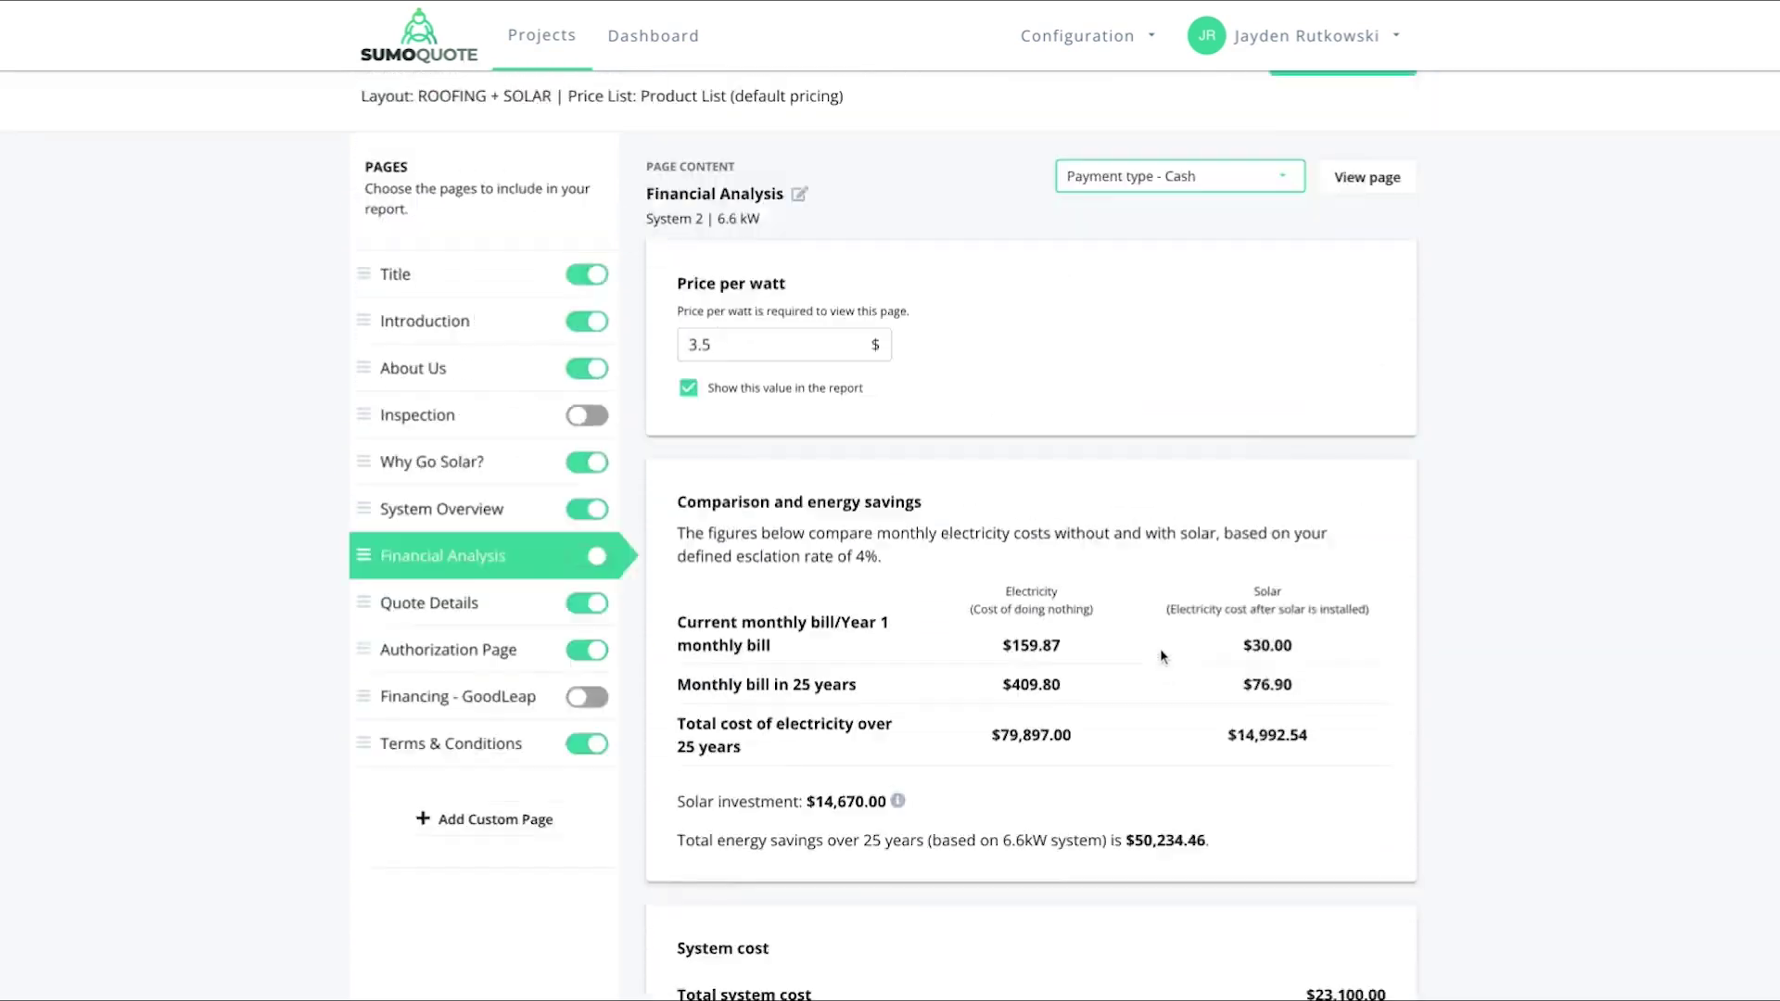
{"action": "scroll", "coordinate": [1263, 405], "scroll_direction": "down", "scroll_amount": 2}
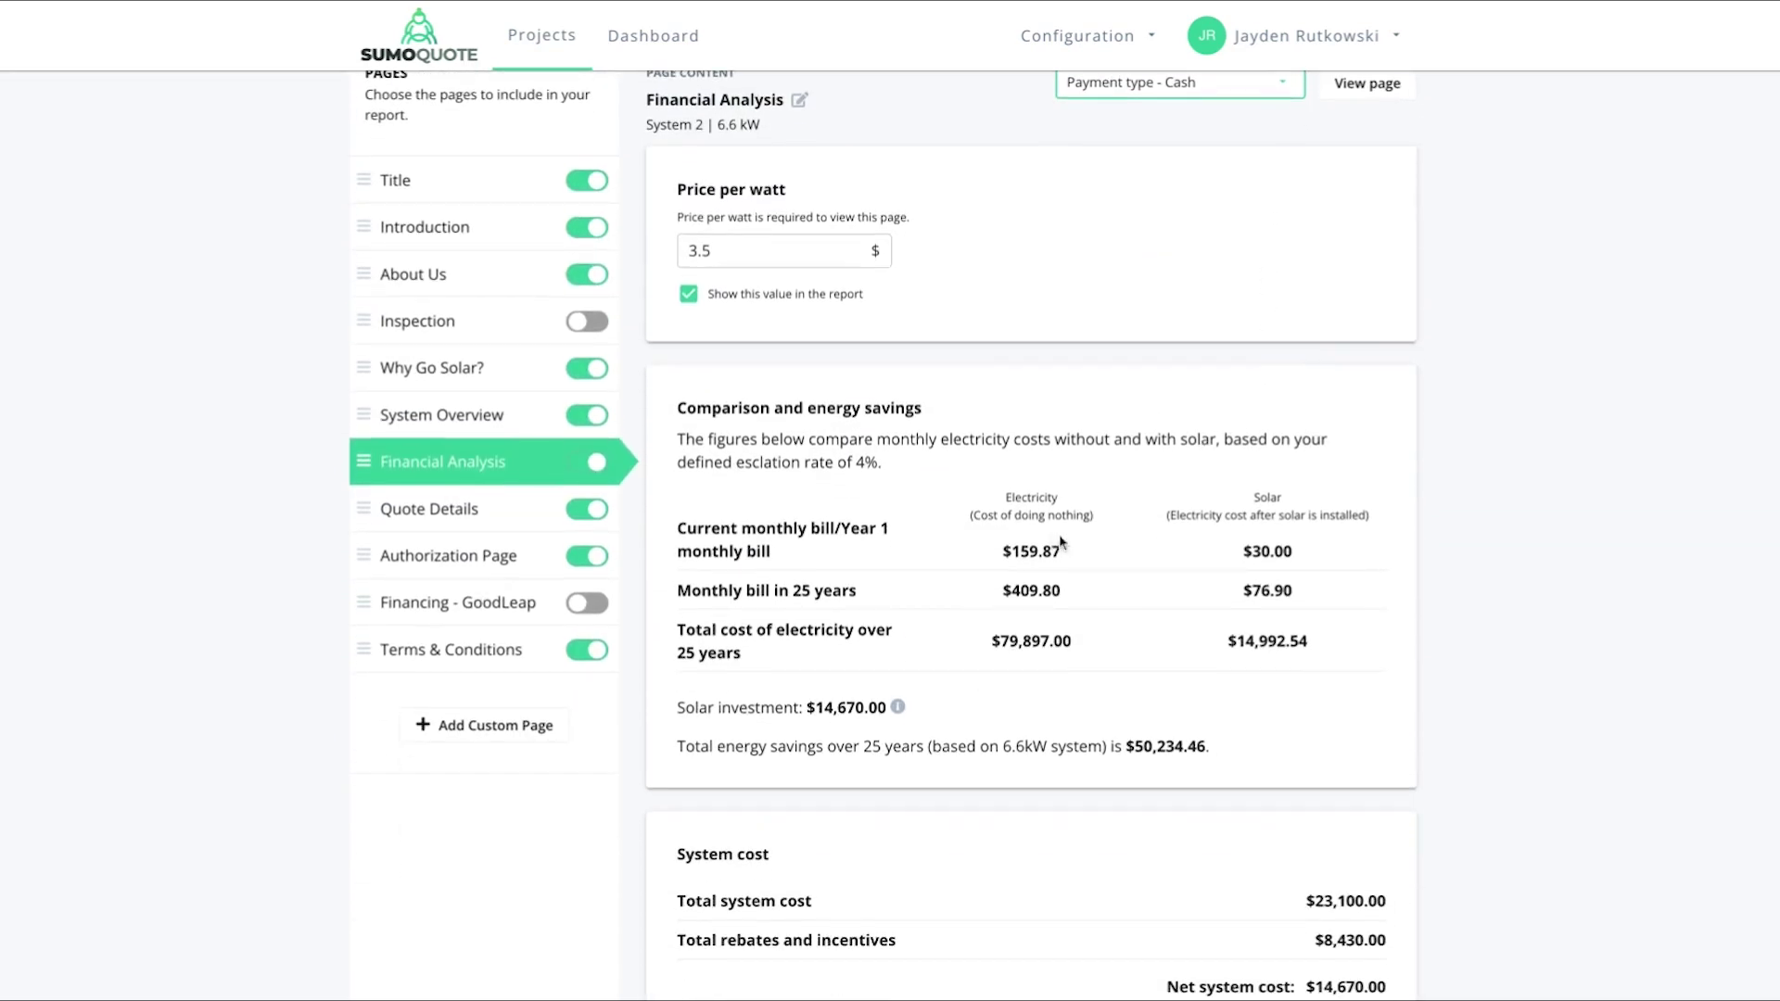
Examine the cash option's total energy savings, solar investment, system cost and payback period
{"action": "left_click_drag", "start_coordinate": [1210, 749], "coordinate": [1108, 748]}
{"action": "left_click", "coordinate": [1242, 732]}
{"action": "scroll", "coordinate": [1247, 702], "scroll_direction": "down", "scroll_amount": 1}
{"action": "left_click_drag", "start_coordinate": [955, 667], "coordinate": [804, 656]}
{"action": "left_click", "coordinate": [1035, 668]}
{"action": "scroll", "coordinate": [1103, 669], "scroll_direction": "down", "scroll_amount": 1}
{"action": "scroll", "coordinate": [1108, 652], "scroll_direction": "down", "scroll_amount": 4}
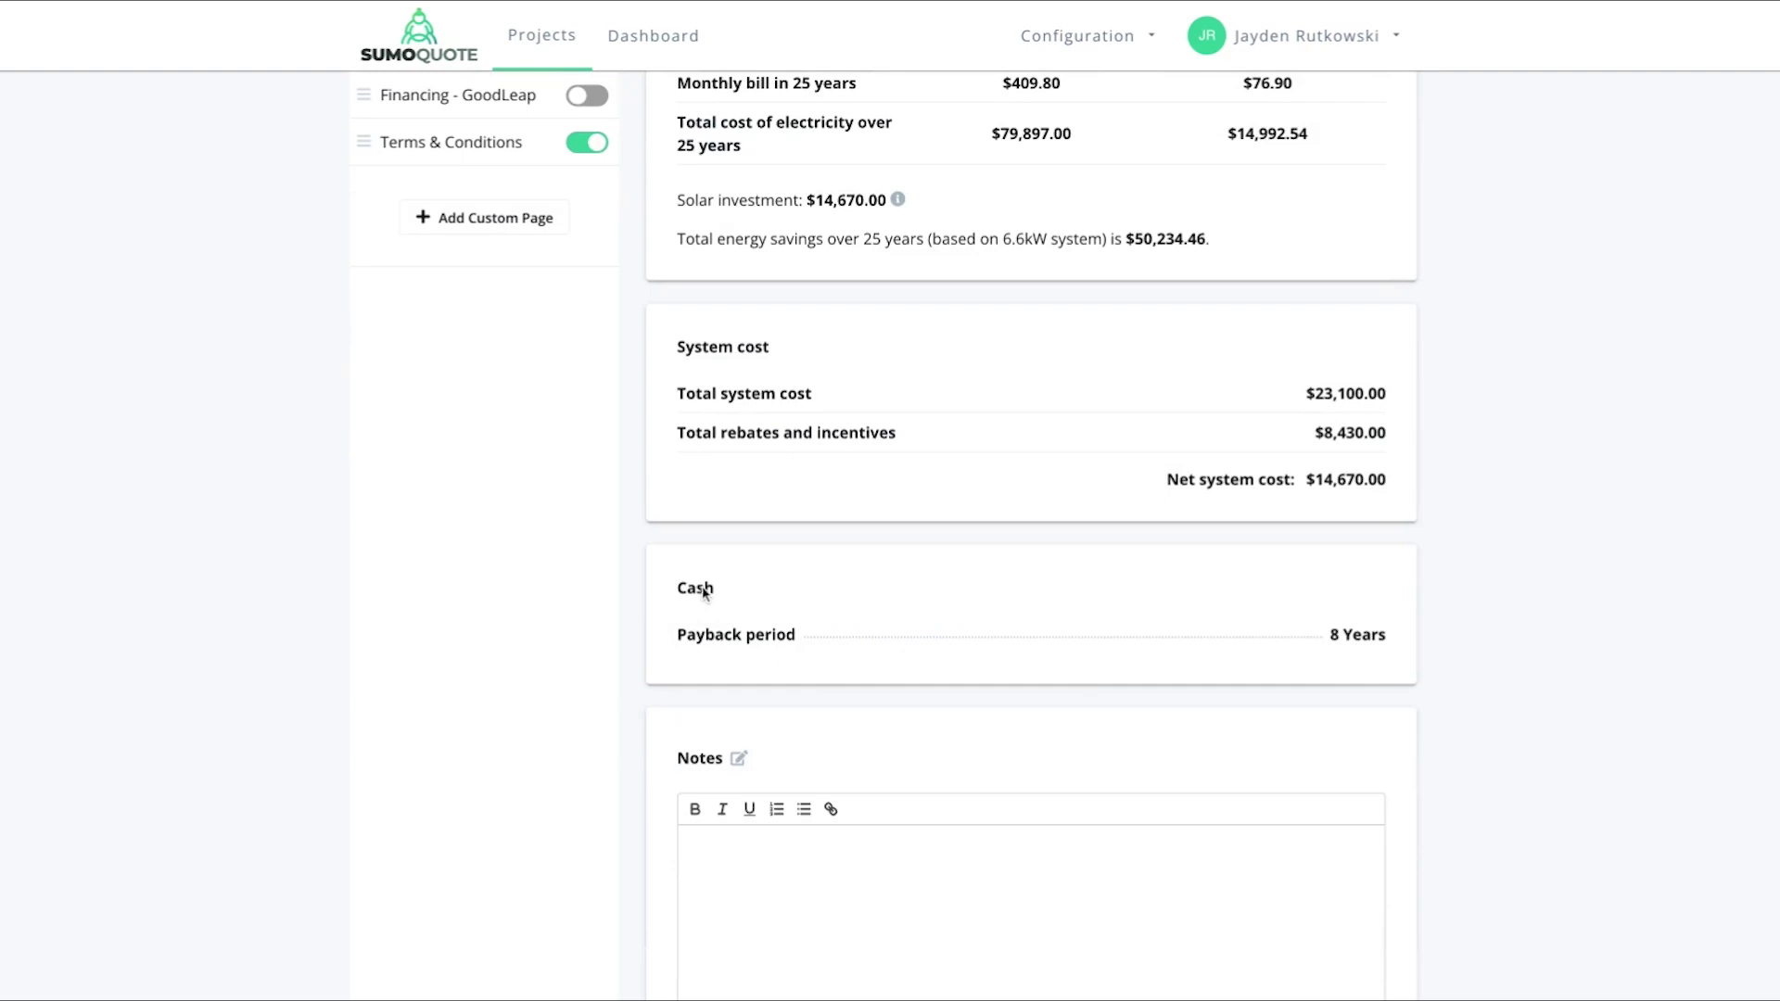
{"action": "triple_click", "coordinate": [1332, 634]}
{"action": "left_click", "coordinate": [1394, 644]}
Preview the cash version of the Financial Analysis page and review its cost comparison, lifetime savings, system cost and additional home value
{"action": "scroll", "coordinate": [1396, 649], "scroll_direction": "up", "scroll_amount": 7}
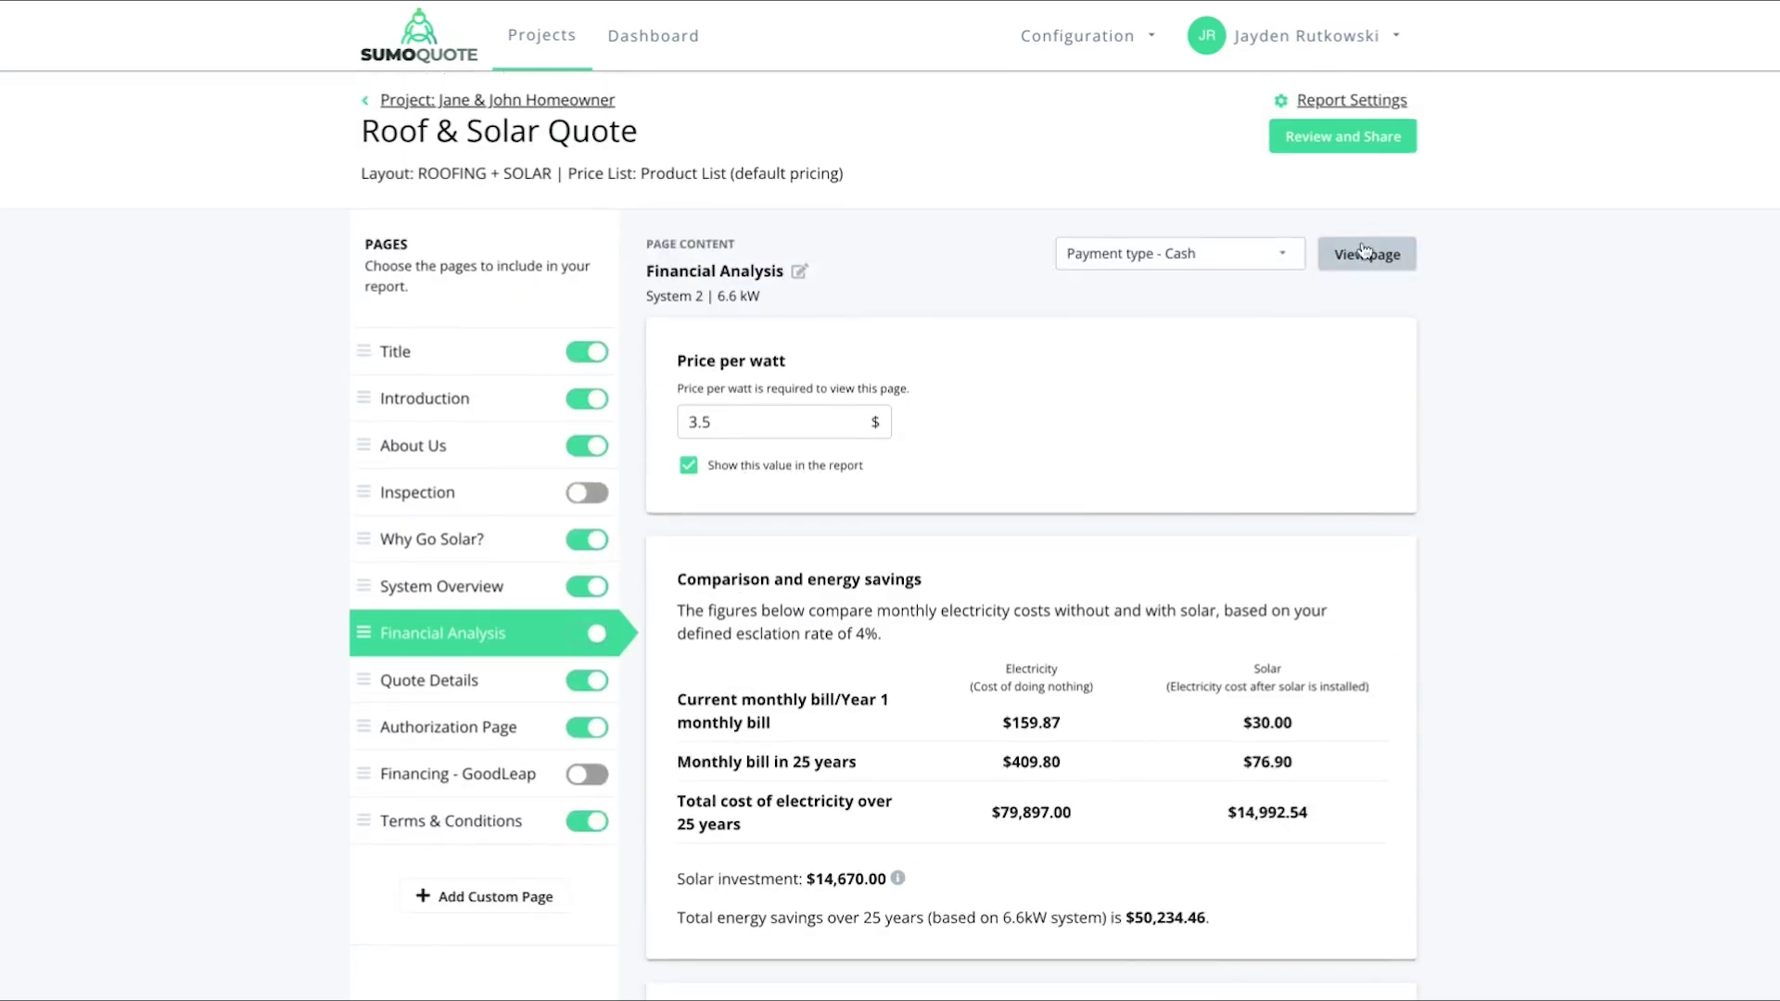
{"action": "left_click", "coordinate": [1363, 252]}
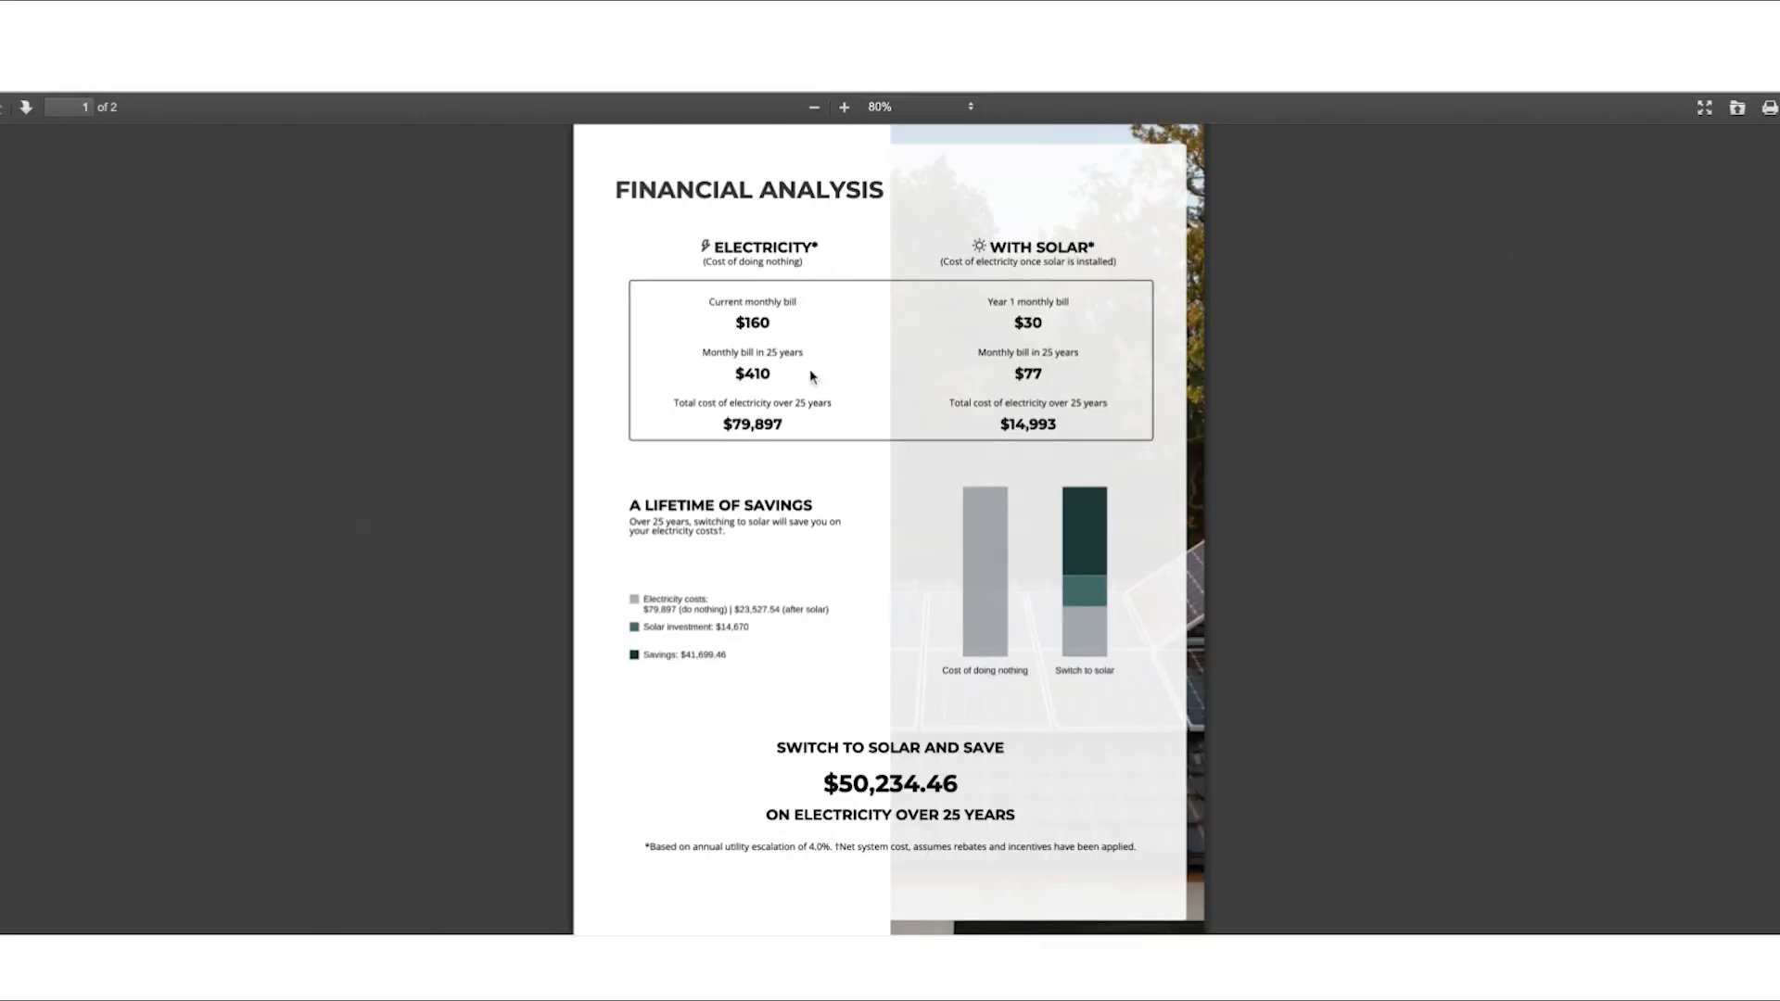
{"action": "scroll", "coordinate": [992, 427], "scroll_direction": "down", "scroll_amount": 1}
{"action": "left_click_drag", "start_coordinate": [795, 400], "coordinate": [742, 399]}
{"action": "left_click", "coordinate": [795, 404]}
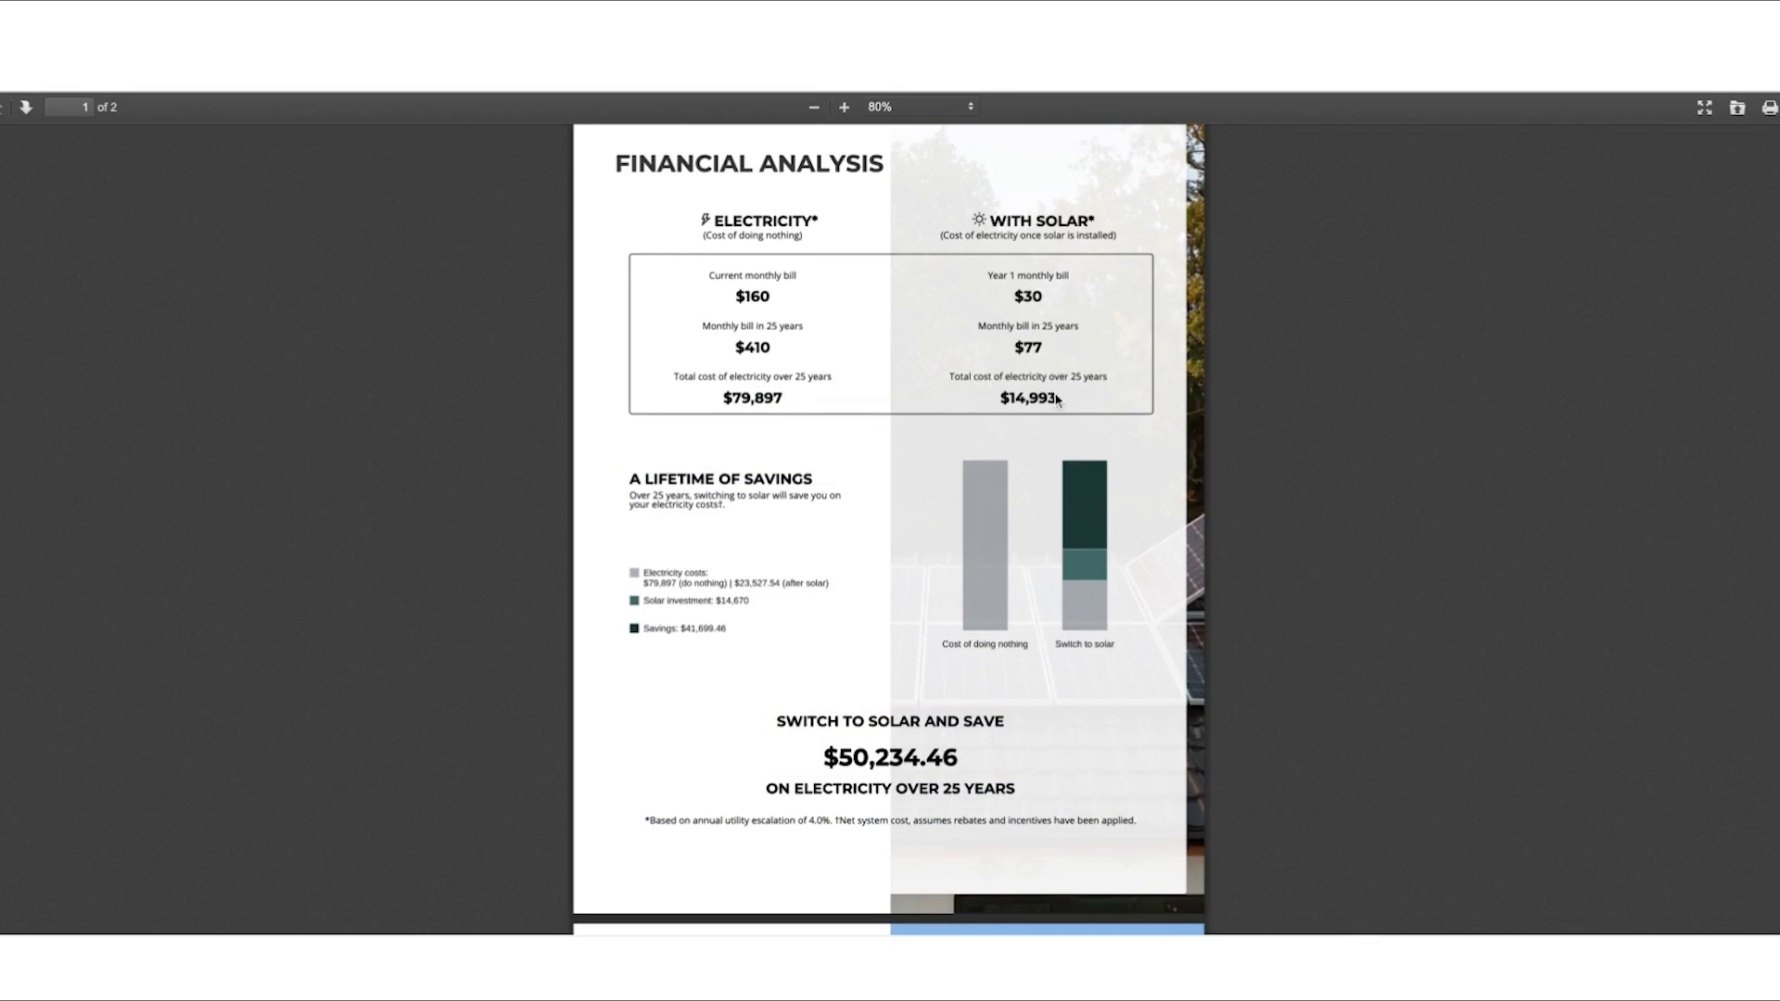
{"action": "scroll", "coordinate": [1057, 408], "scroll_direction": "down", "scroll_amount": 1}
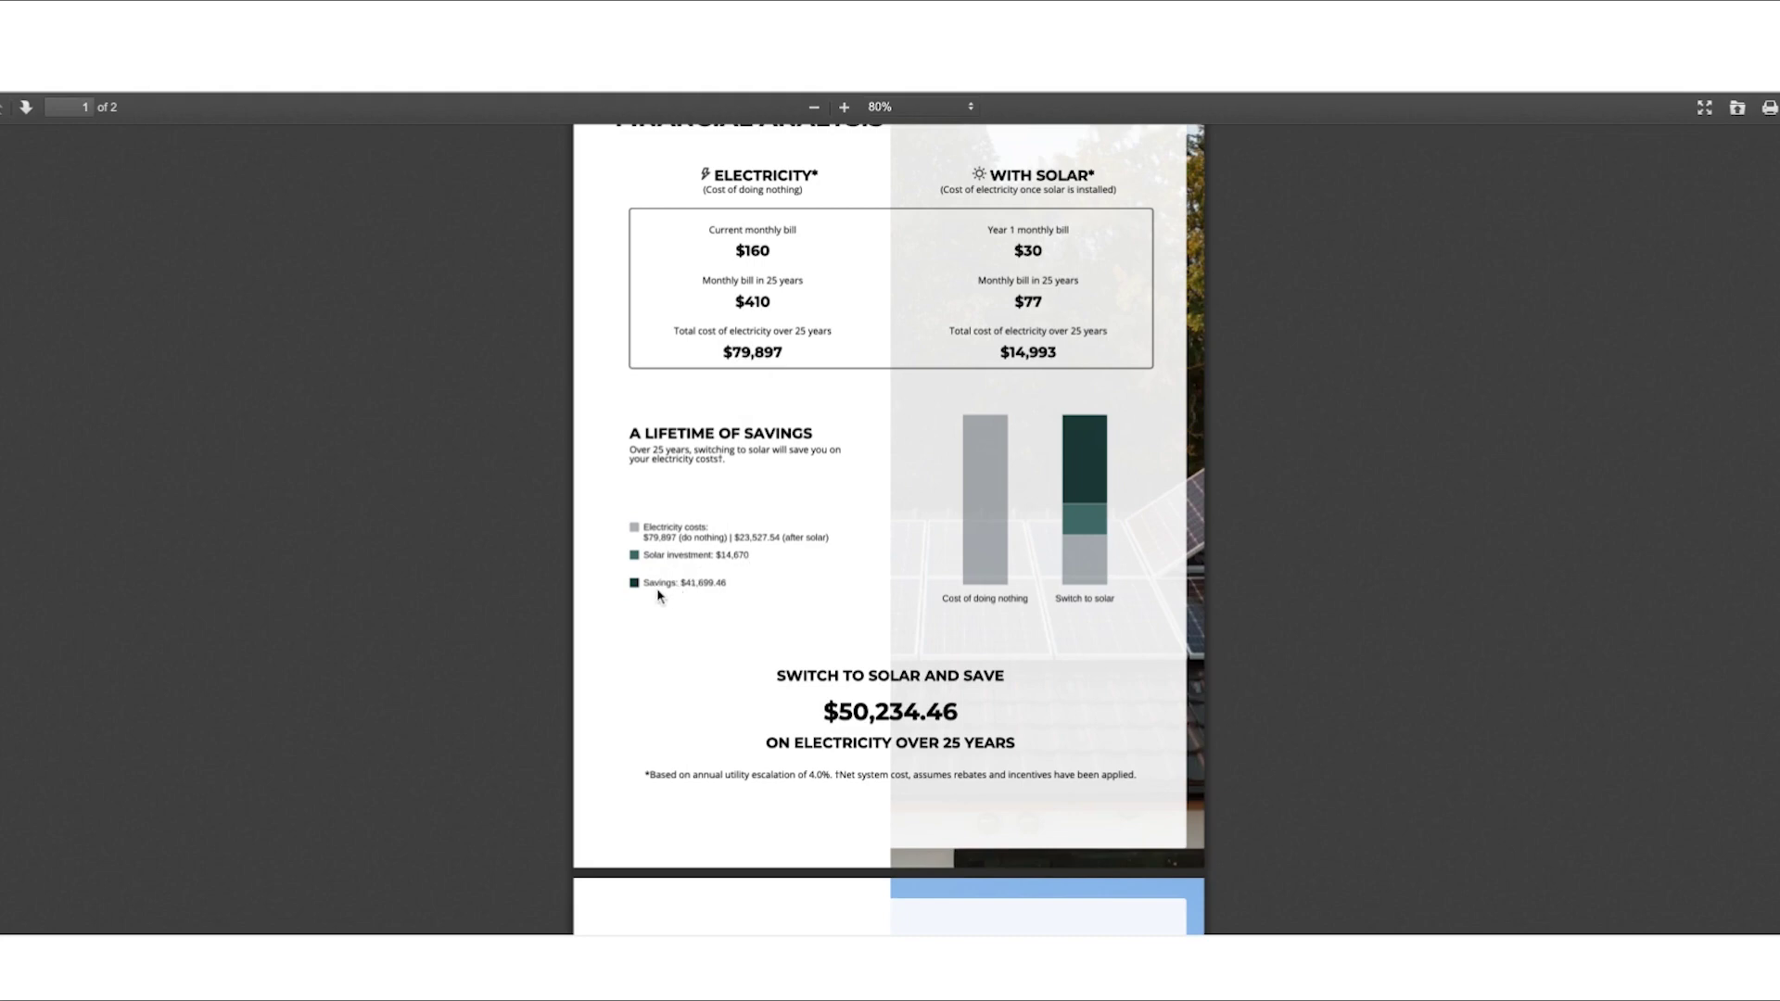
{"action": "scroll", "coordinate": [821, 611], "scroll_direction": "down", "scroll_amount": 1}
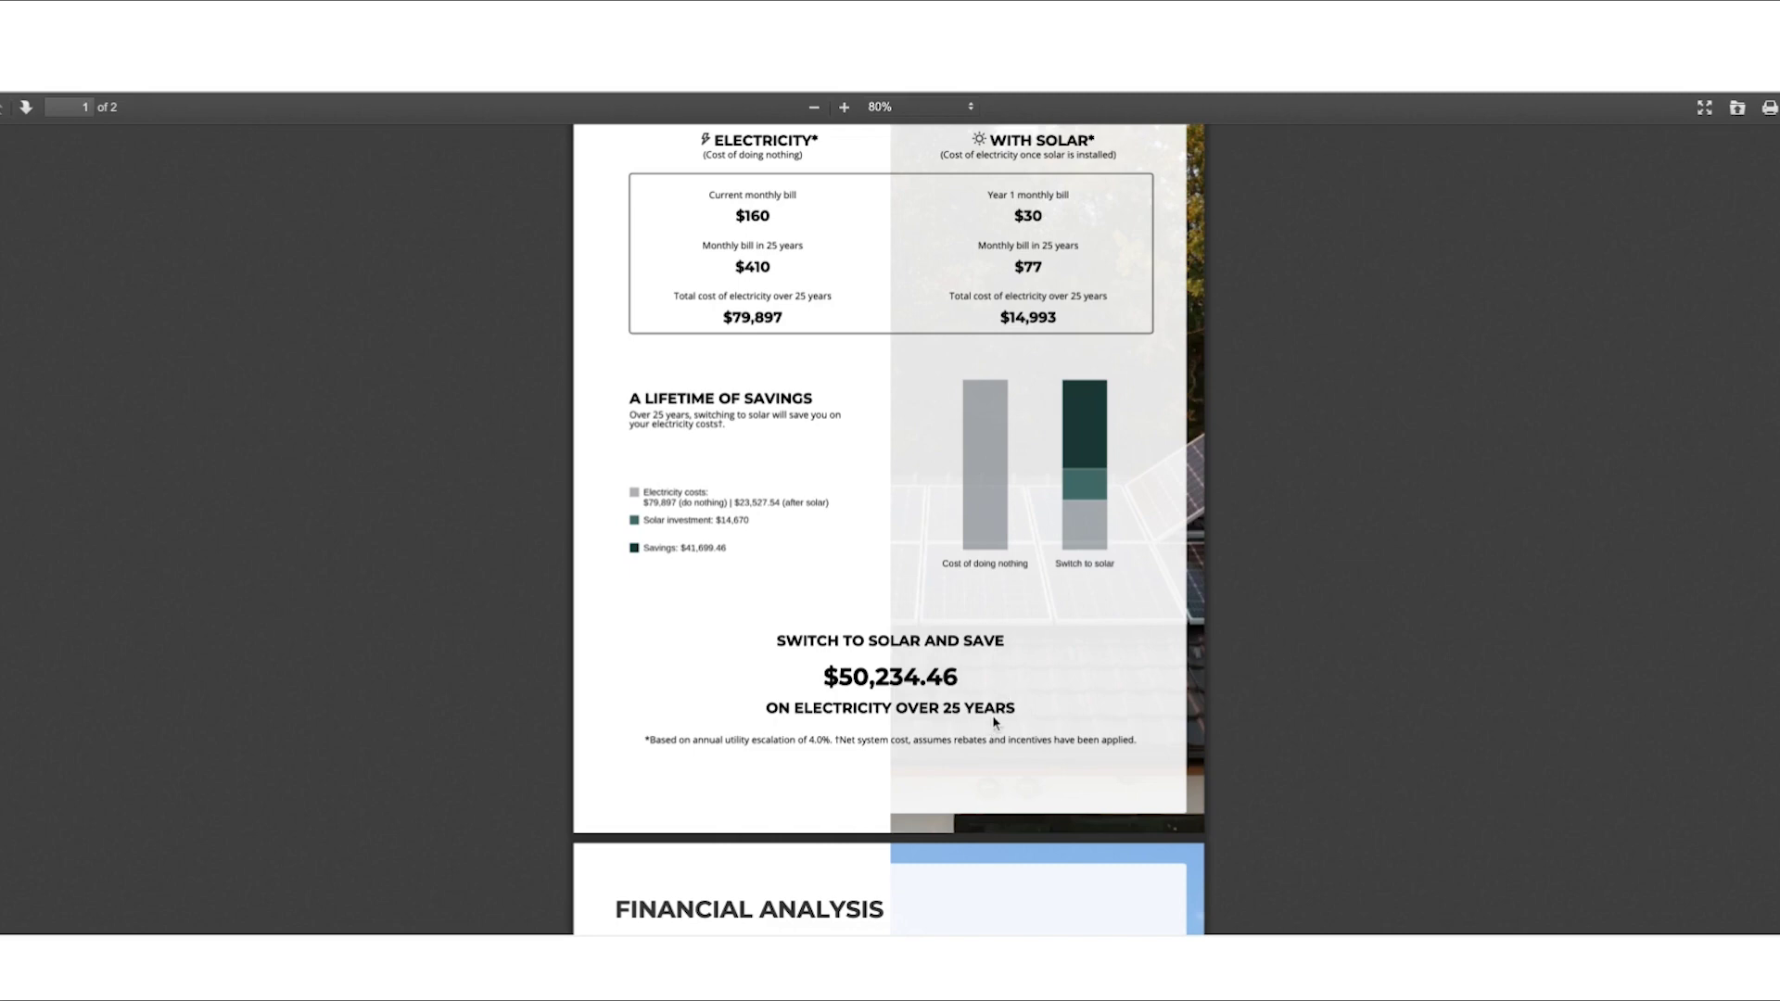
{"action": "left_click_drag", "start_coordinate": [990, 684], "coordinate": [822, 676]}
{"action": "scroll", "coordinate": [889, 652], "scroll_direction": "down", "scroll_amount": 1}
{"action": "scroll", "coordinate": [890, 652], "scroll_direction": "down", "scroll_amount": 8}
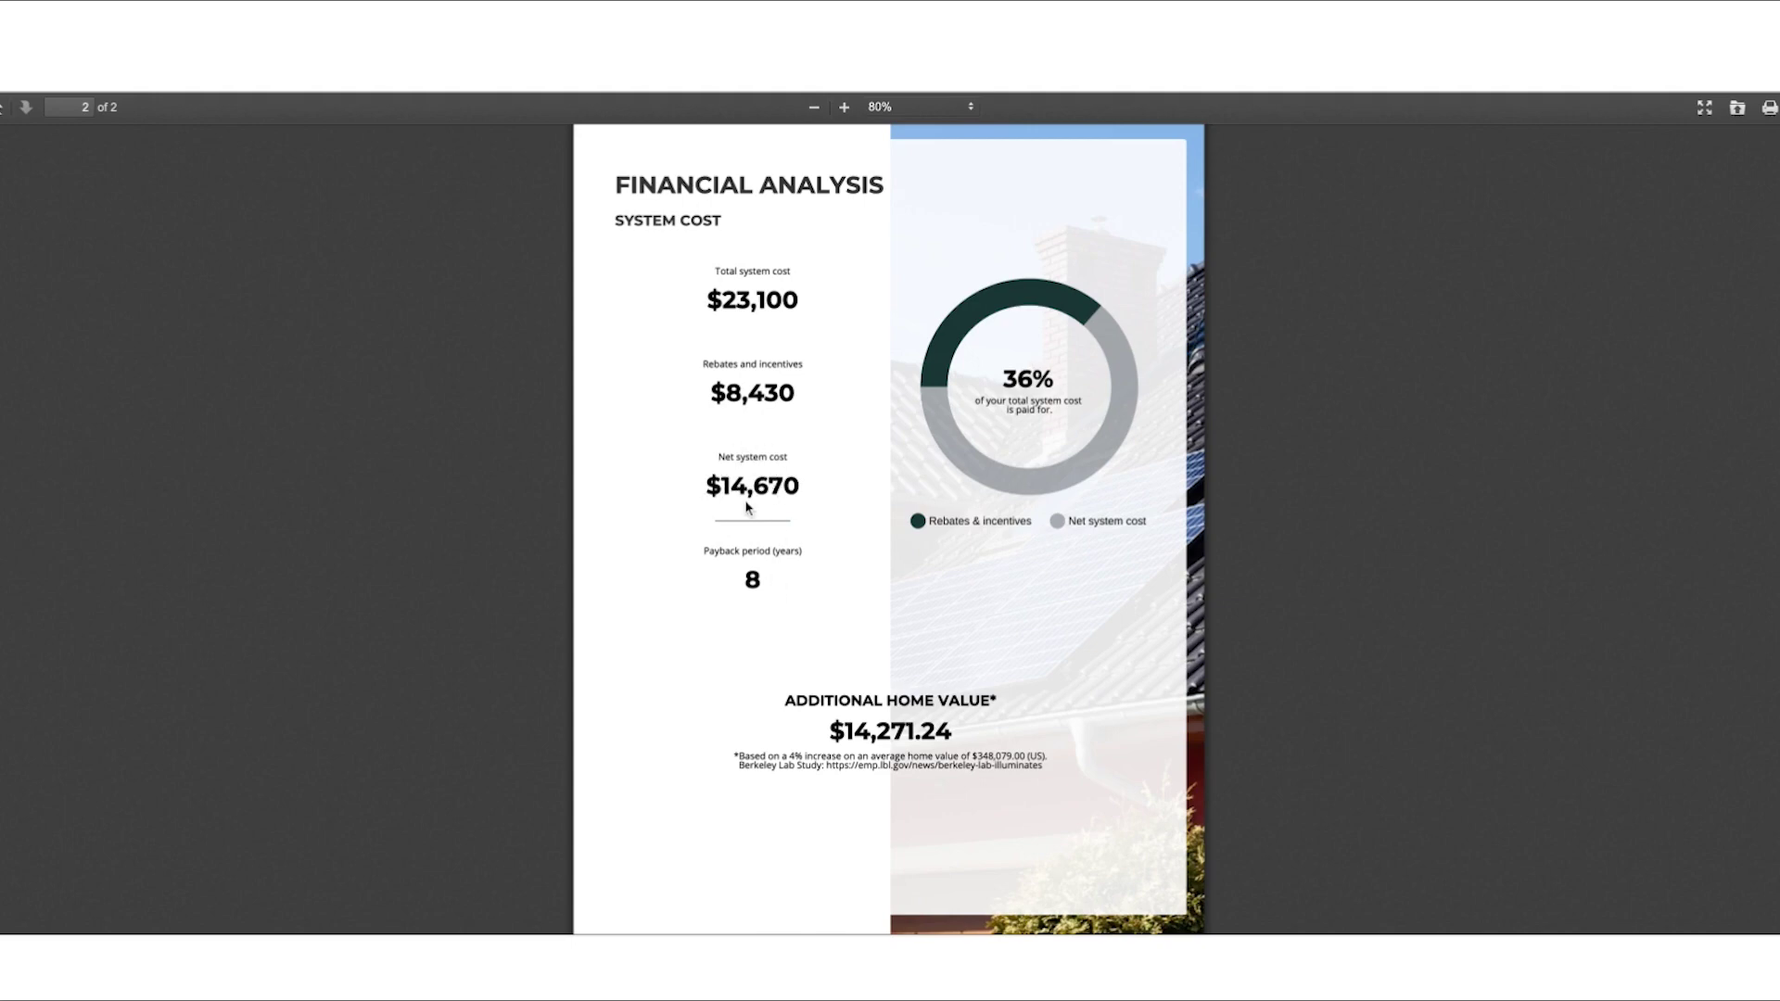
{"action": "scroll", "coordinate": [747, 505], "scroll_direction": "down", "scroll_amount": 1}
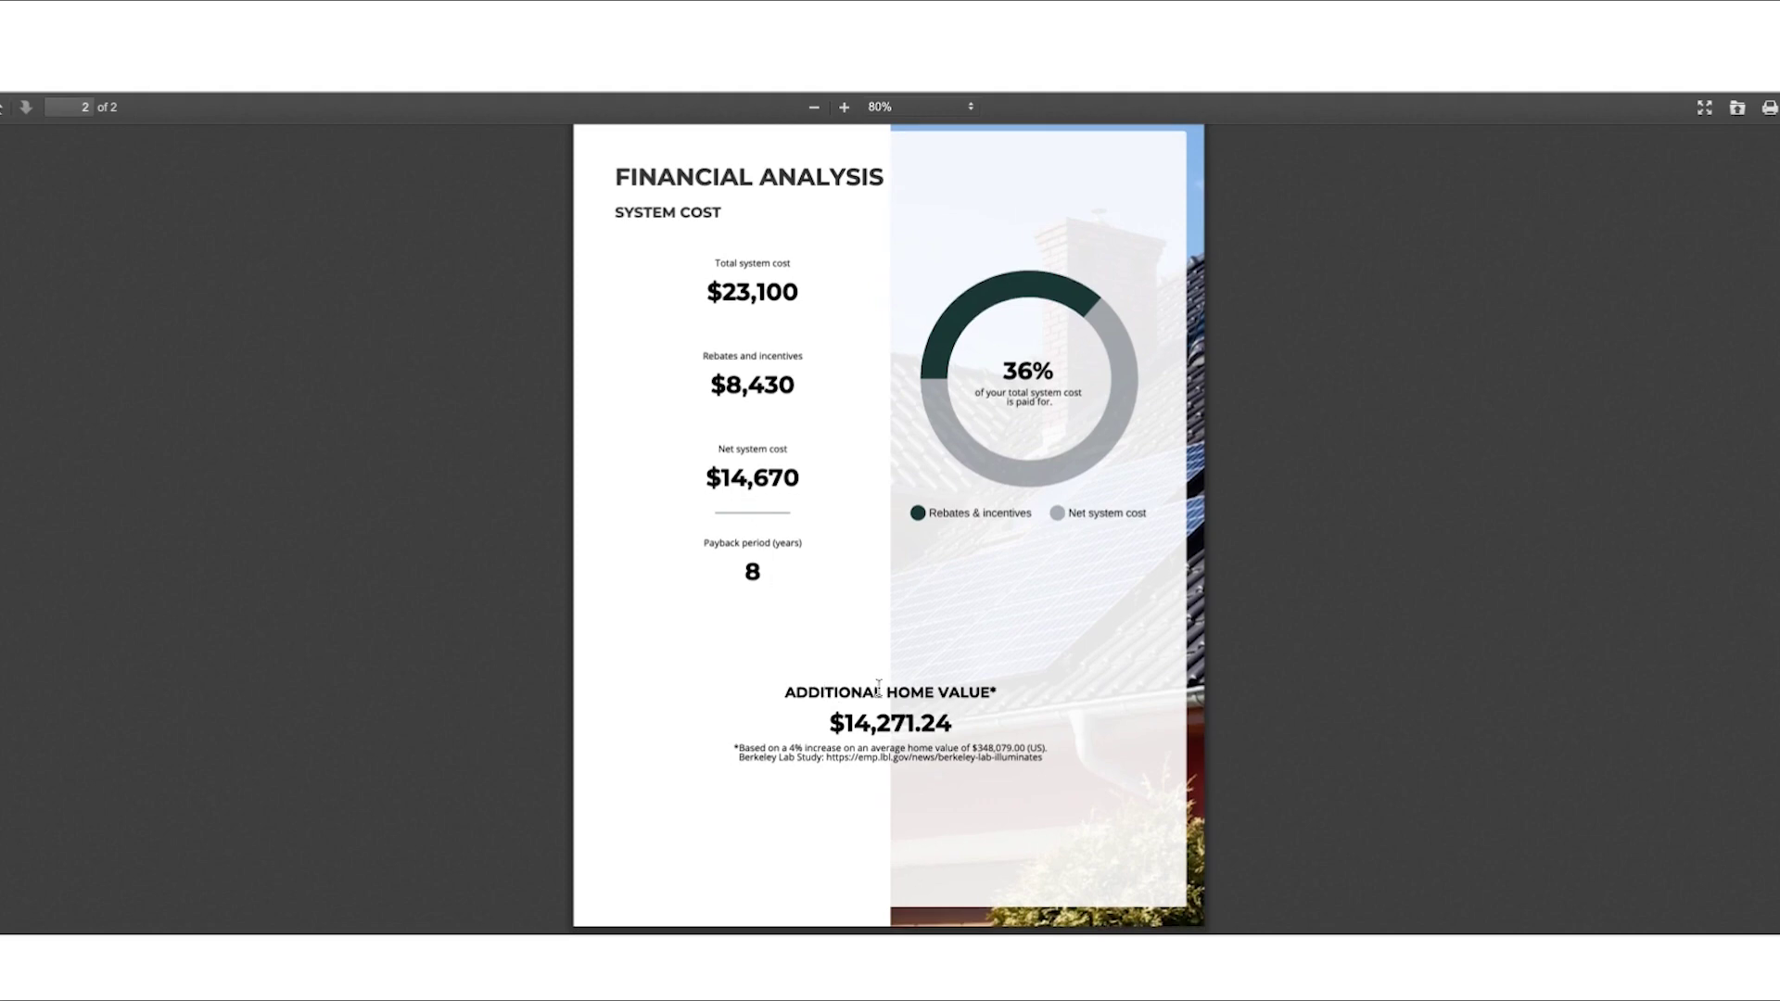